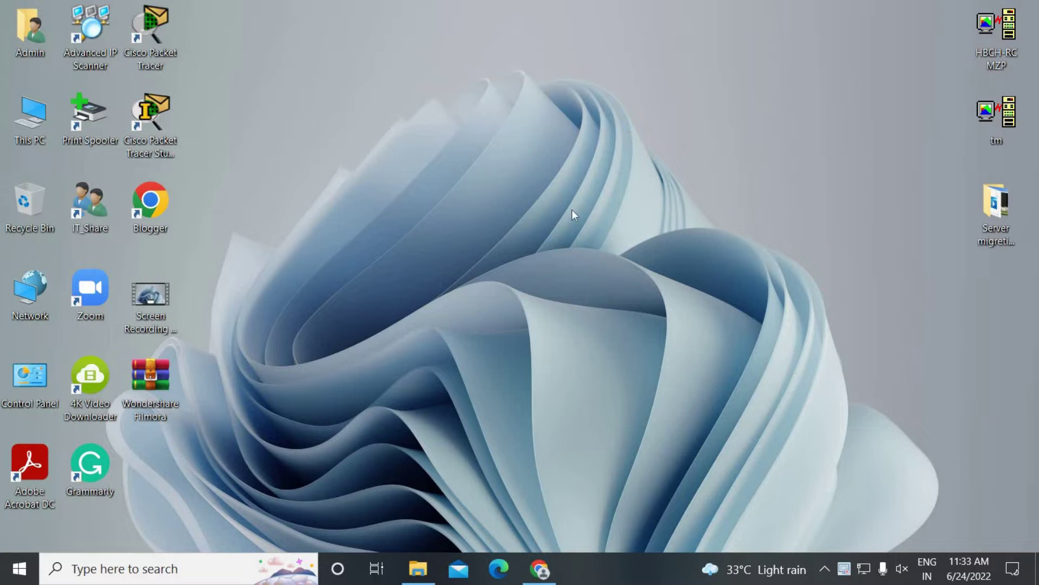
right_click(606, 257)
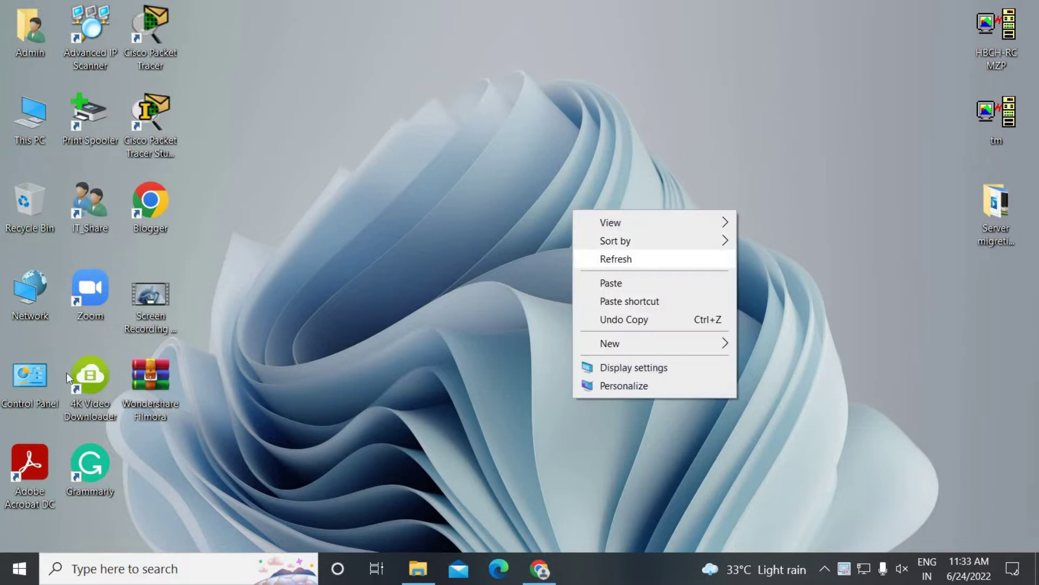
key("Return")
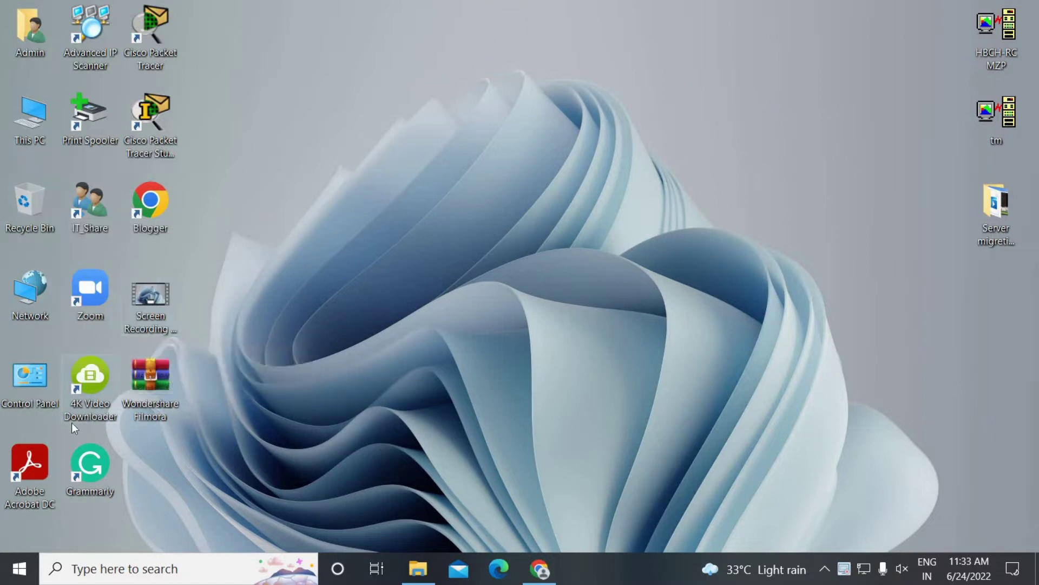
right_click(295, 369)
left_click(297, 373)
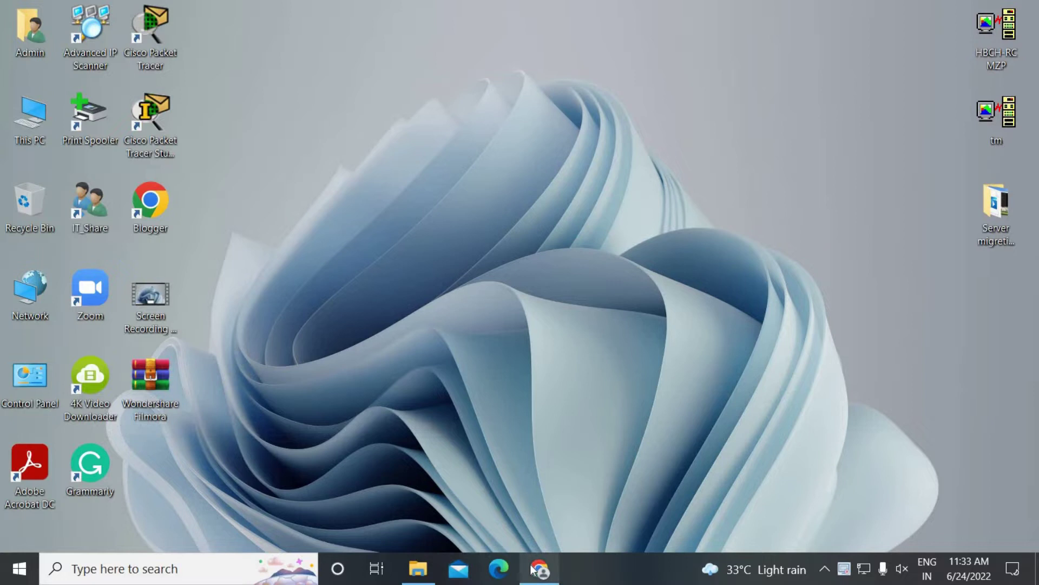
Switch to Chrome, copy the link of the channel's "How to Activate 4k Videos Downloader" video, and minimize the browser.
mouse_move(534, 569)
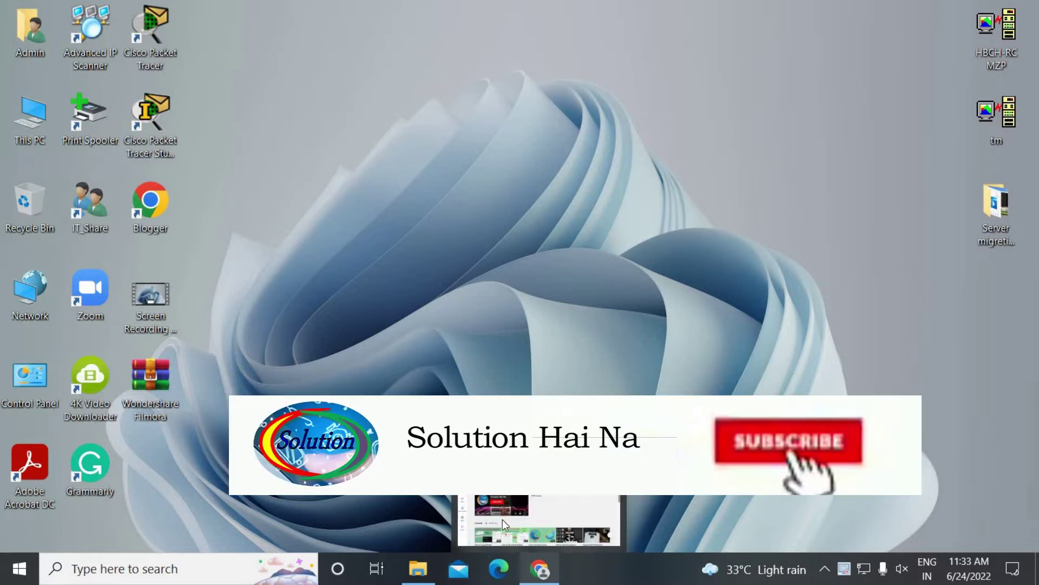
left_click(538, 519)
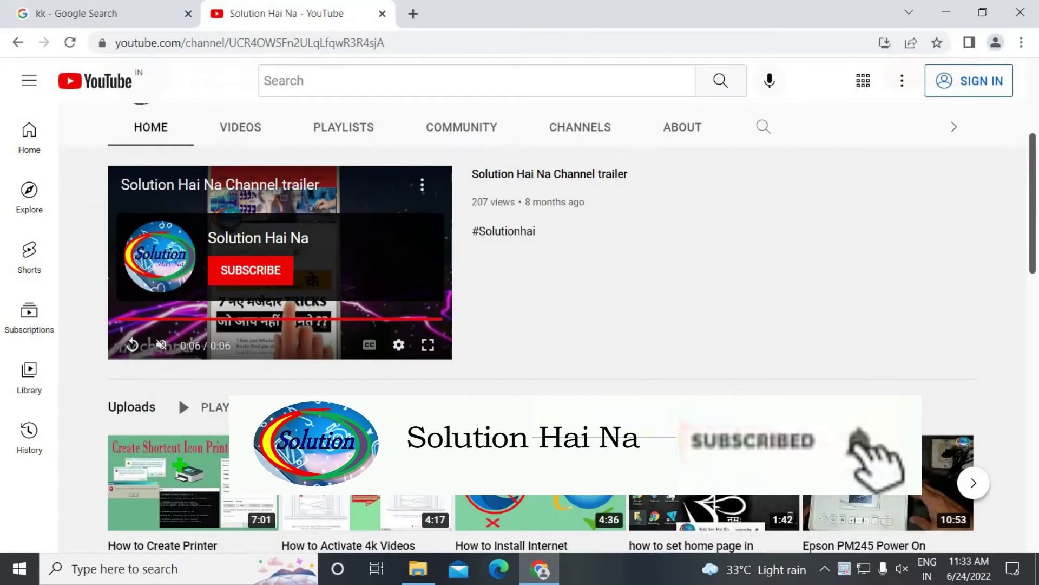
scroll(364, 336, "down", 3)
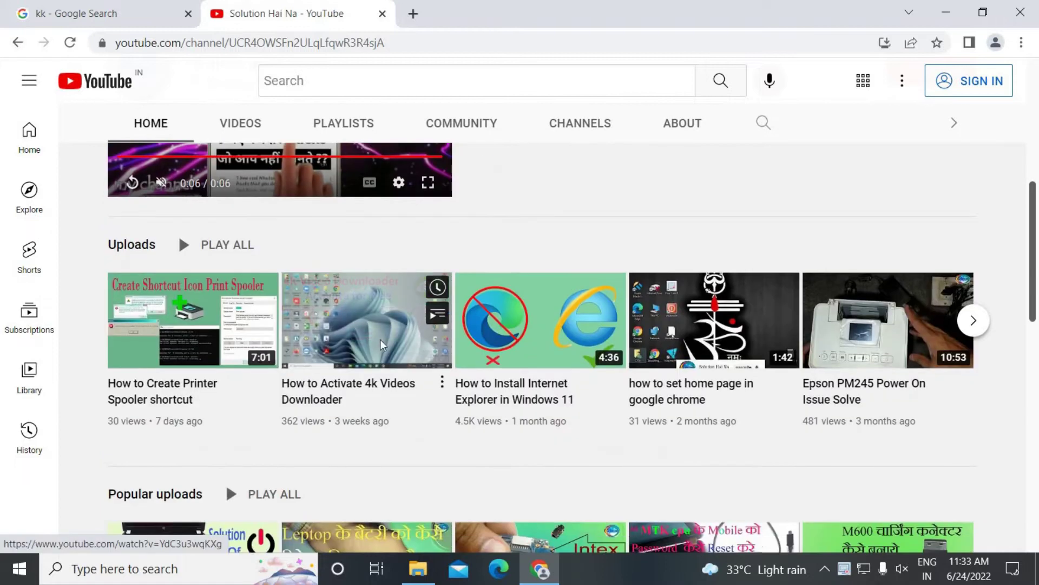
right_click(363, 318)
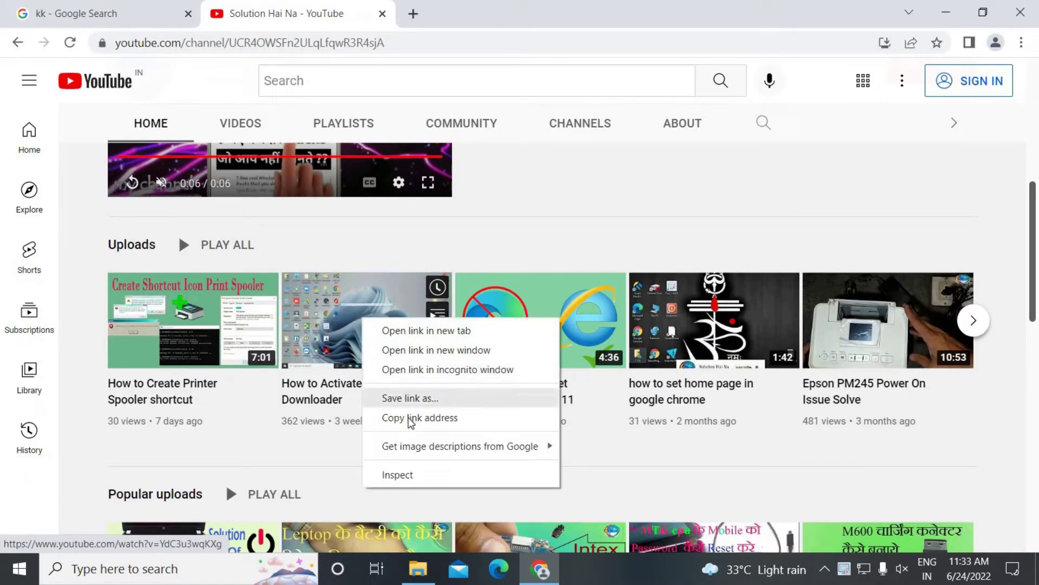
left_click(940, 12)
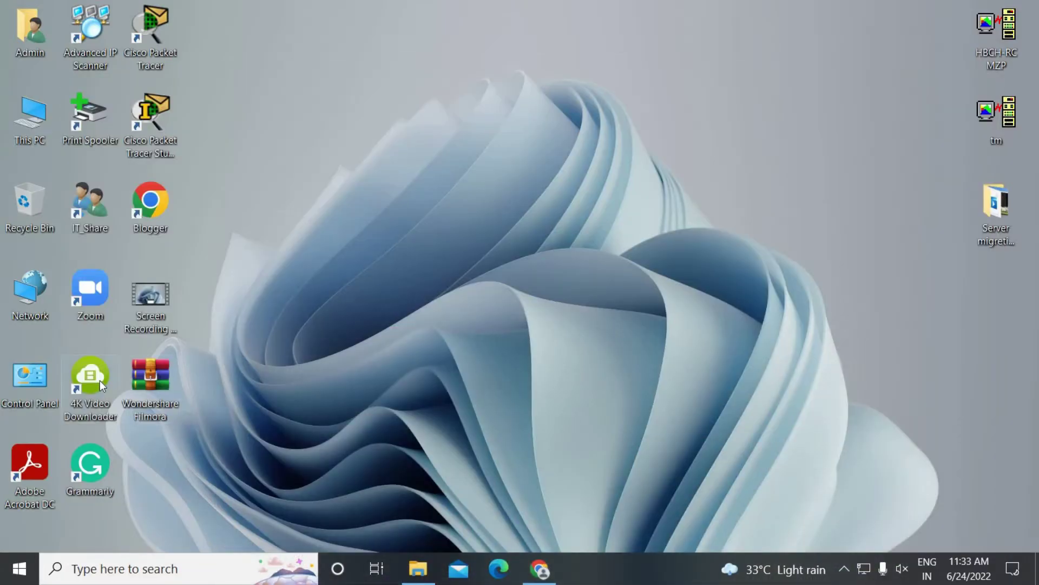
Launch 4K Video Downloader, start downloading the video from the copied link in the maximized window, and minimize the program.
double_click(100, 380)
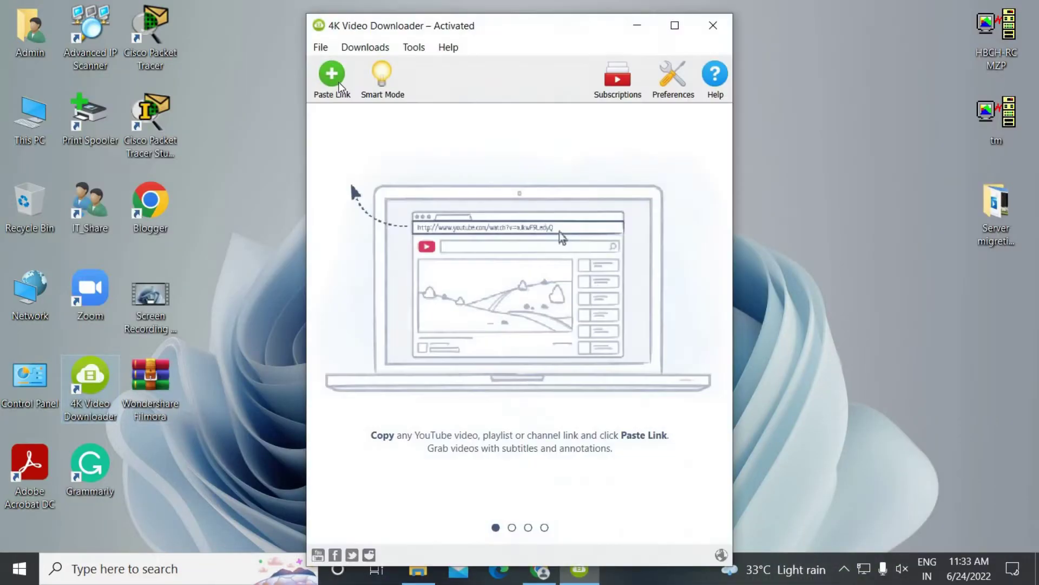
left_click(333, 82)
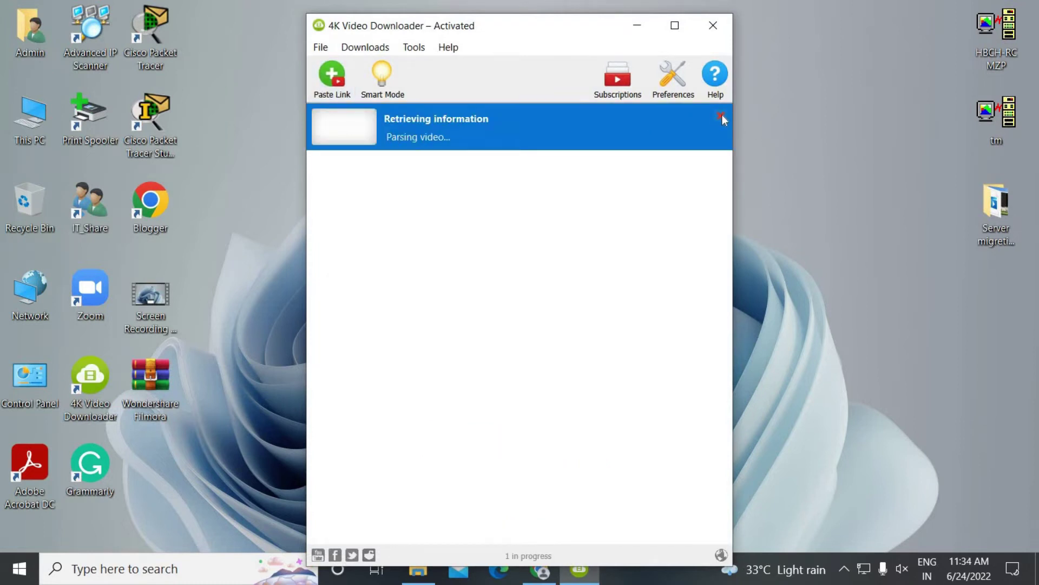
left_click(675, 26)
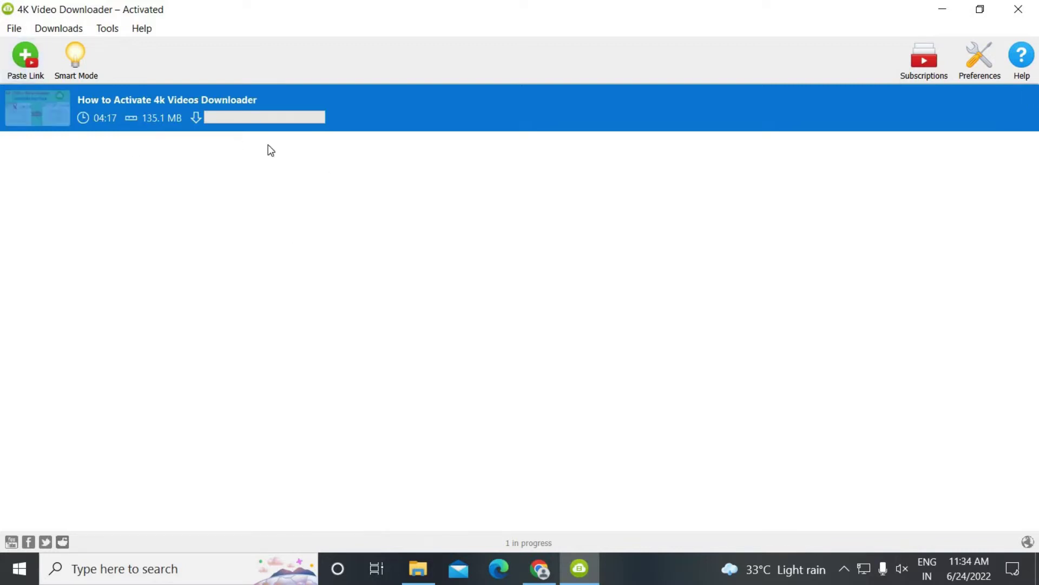
mouse_move(1035, 109)
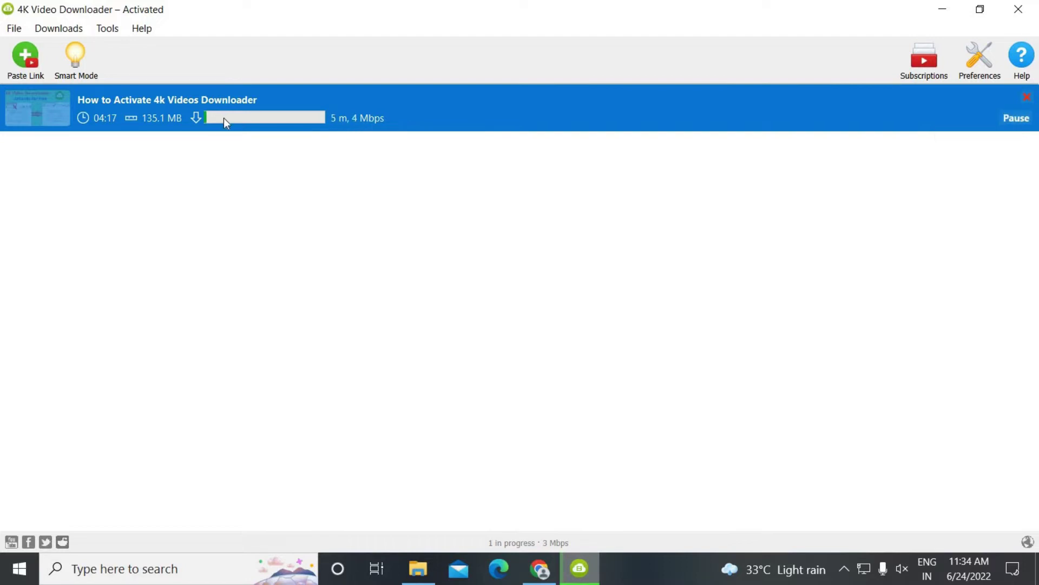
left_click(1014, 118)
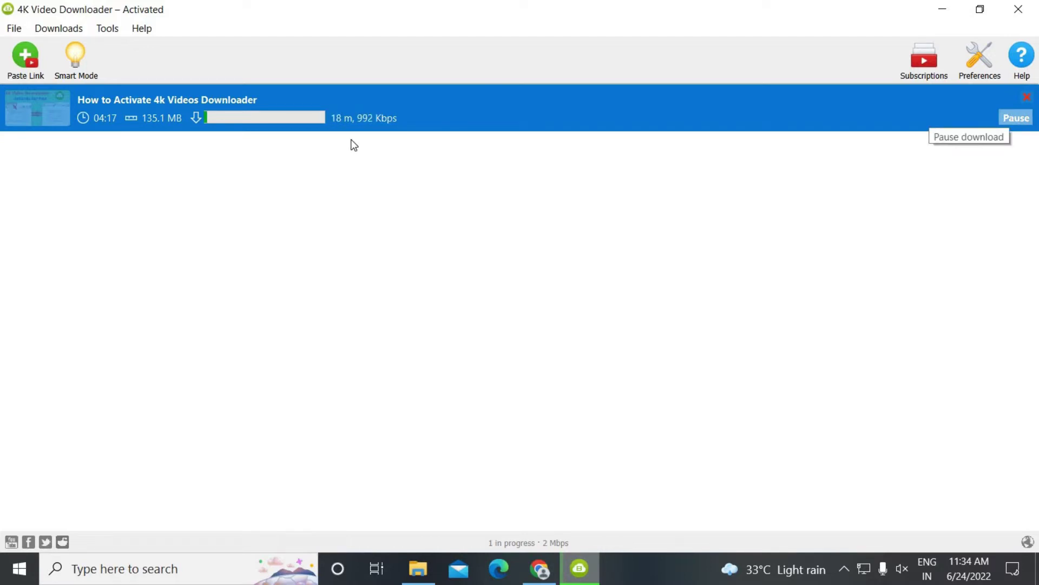
left_click(939, 6)
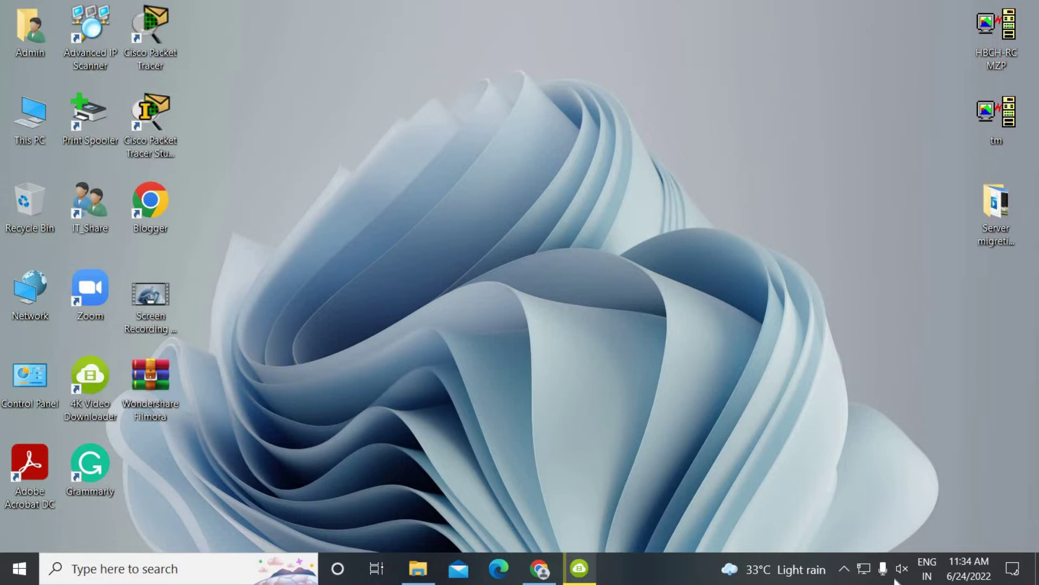
Open the Windows Firewall page from the Network & Internet settings.
right_click(868, 570)
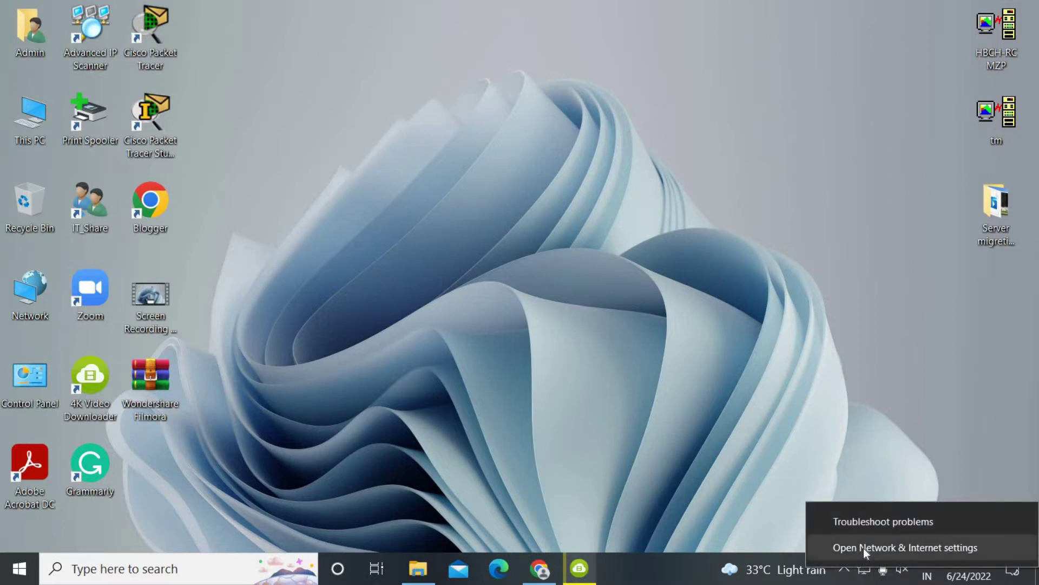
left_click(934, 545)
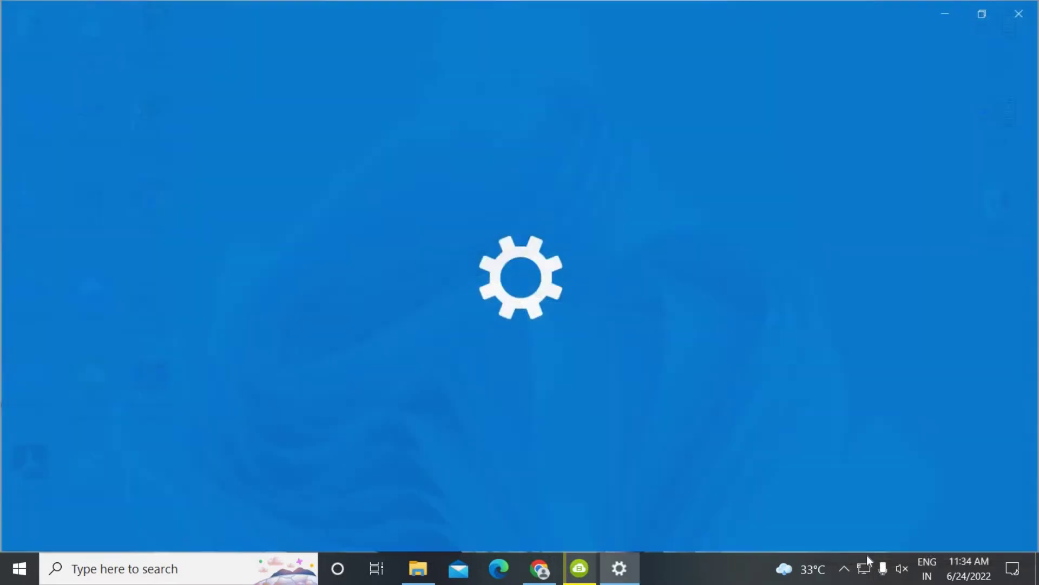
scroll(330, 460, "down", 5)
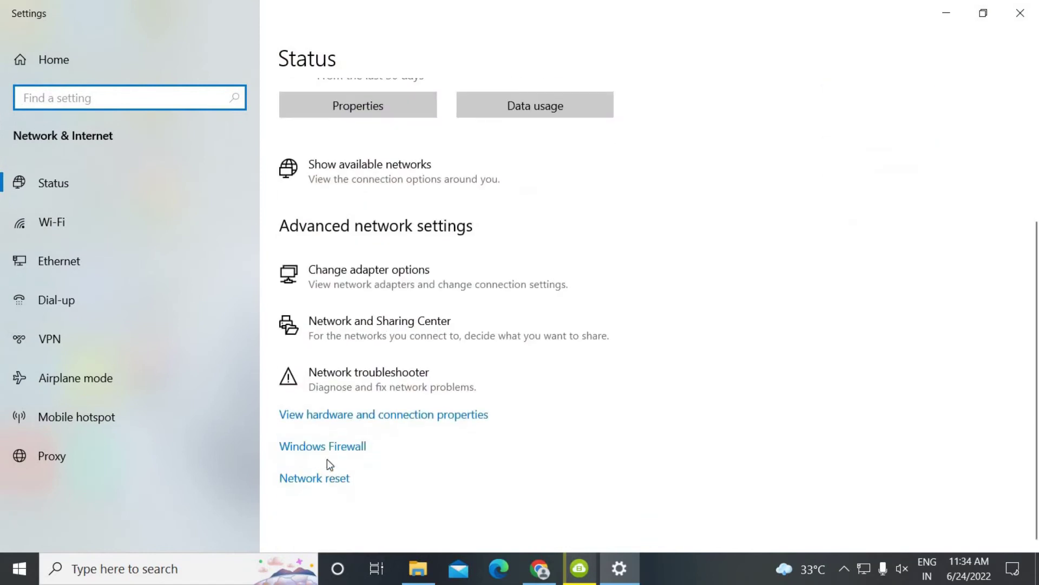
left_click(349, 446)
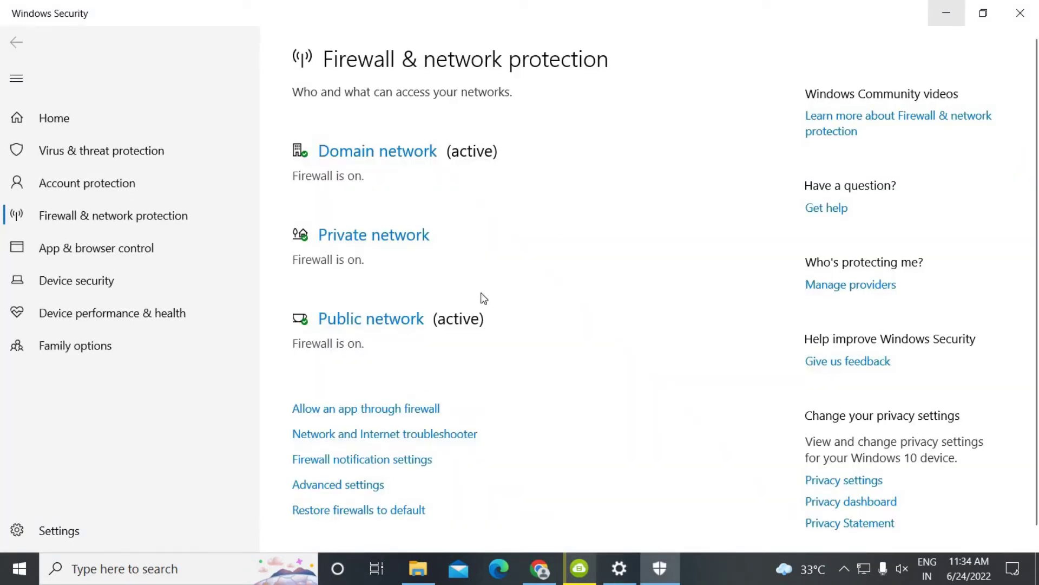
Open the firewall's advanced settings and close the Windows Security and Settings windows.
left_click(301, 491)
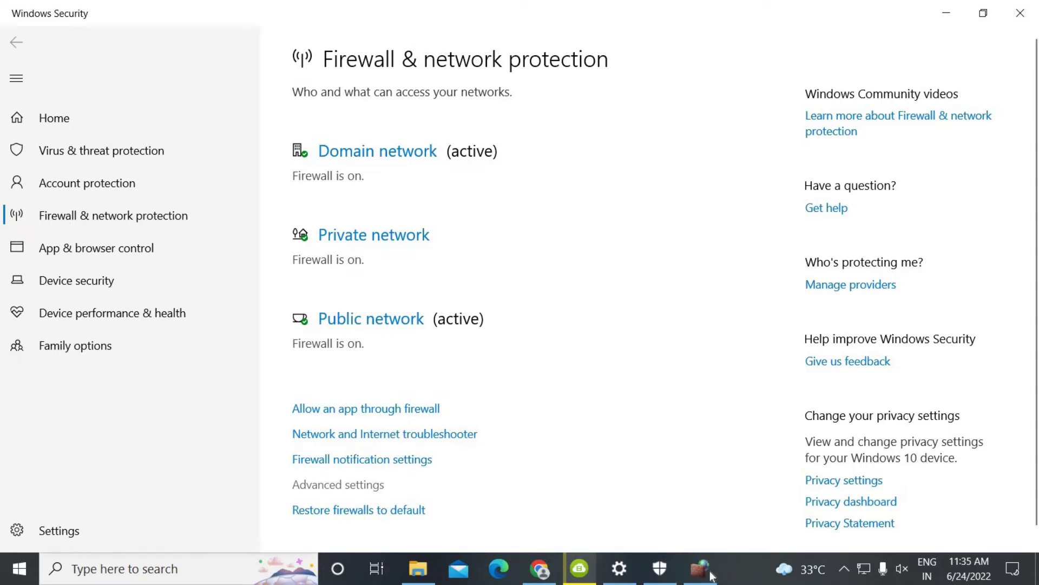
left_click(1020, 13)
key("alt+F4")
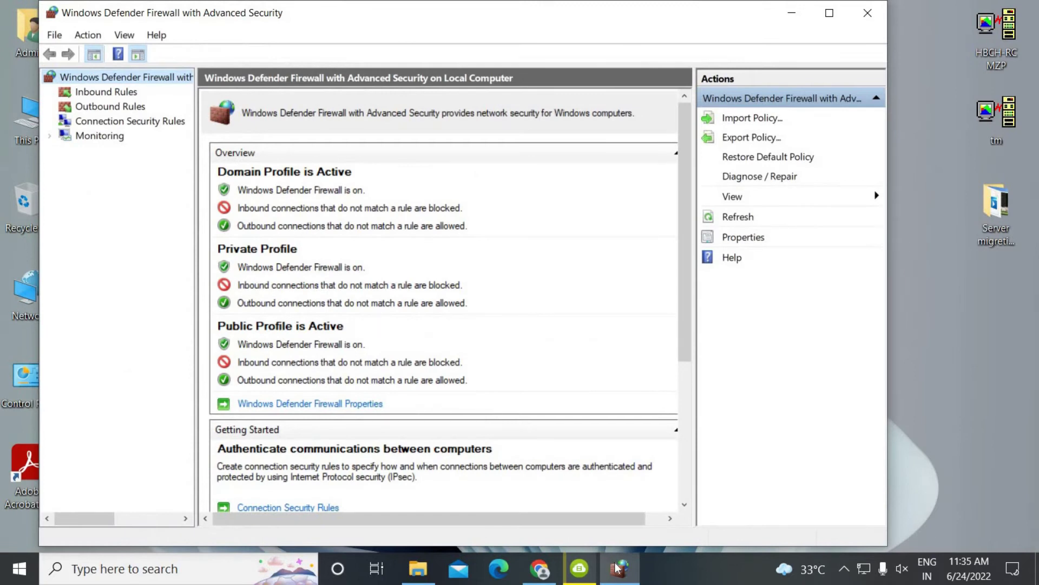
key("super+d")
key("super+d")
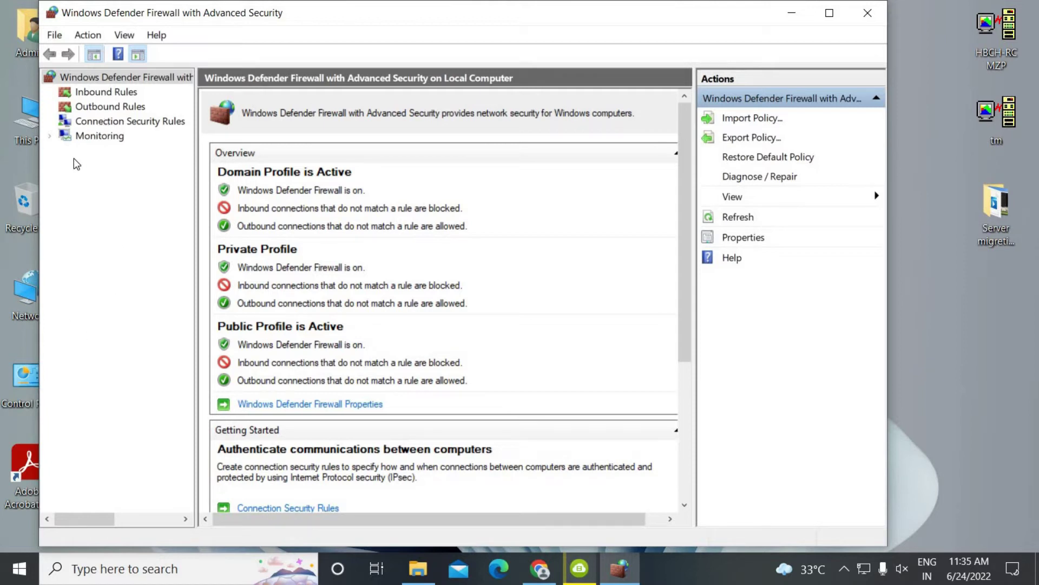
Start a new outbound rule with the rule type Program and continue to its program path.
left_click(108, 107)
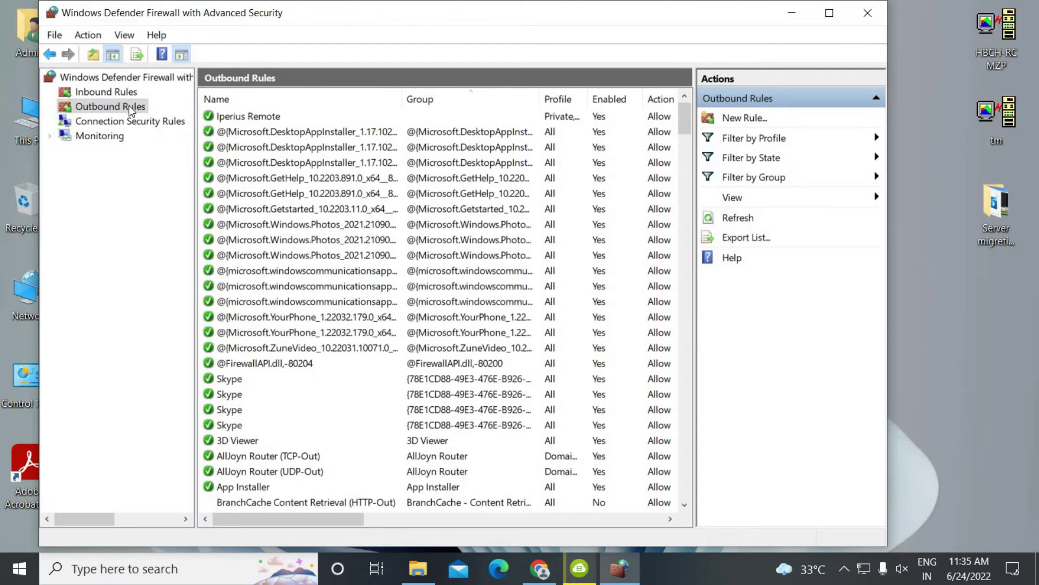
right_click(129, 105)
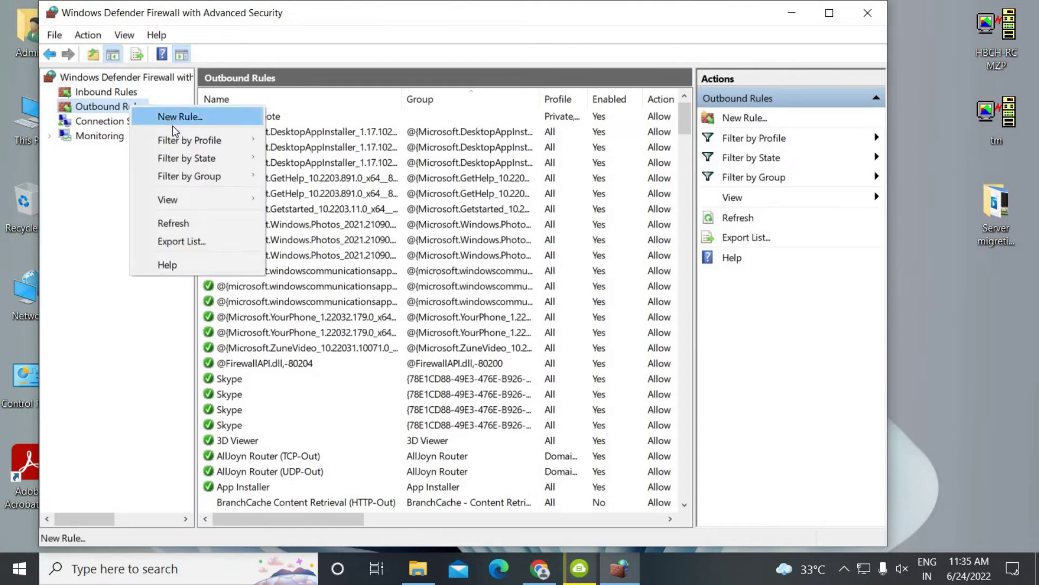
left_click(173, 118)
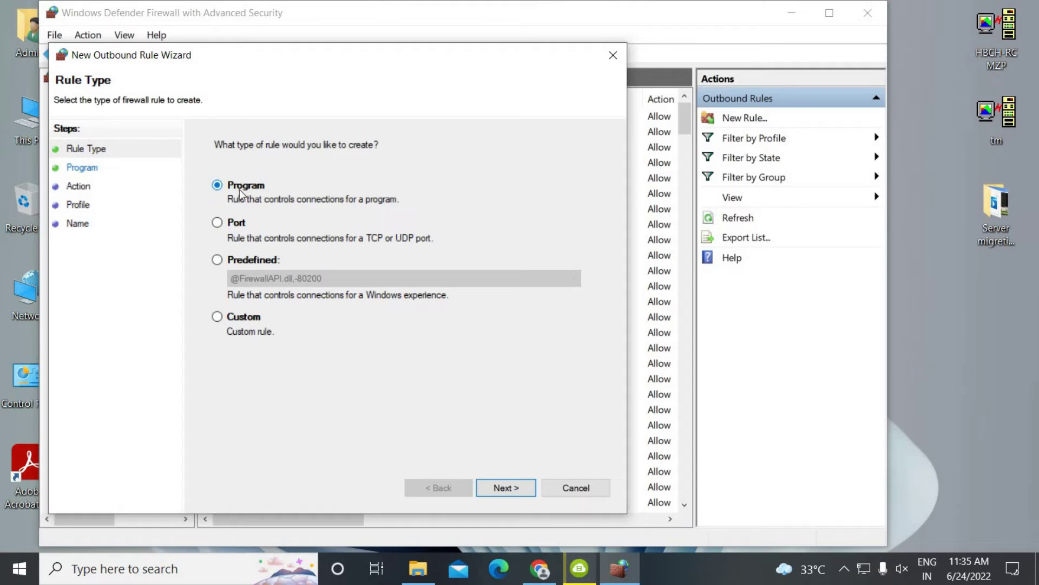
left_click(507, 488)
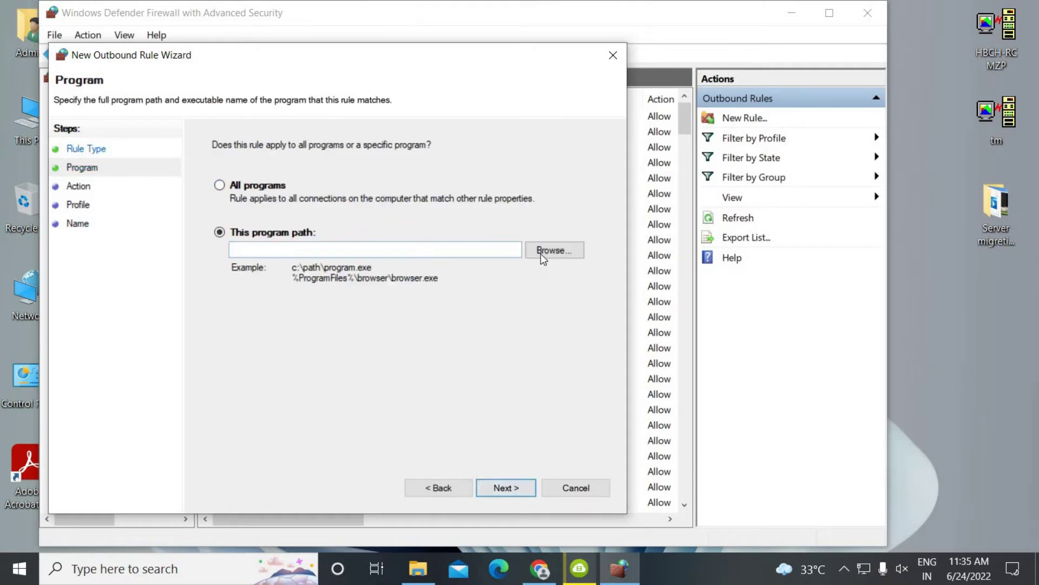
Browse for the rule's program file, dismissing the location error, and open the Program Files folder on Local Disk (C:).
left_click(541, 253)
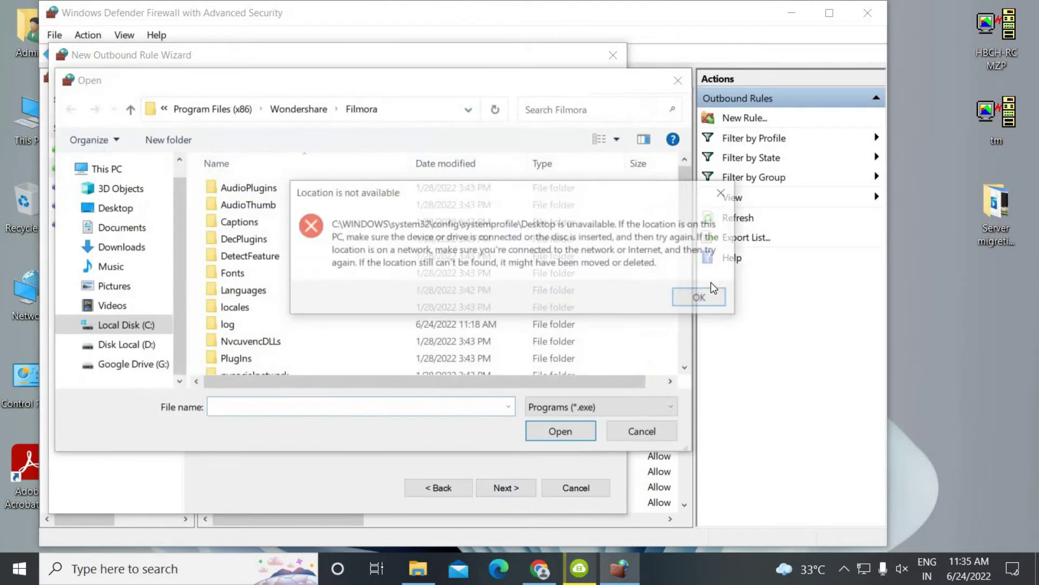
left_click(704, 297)
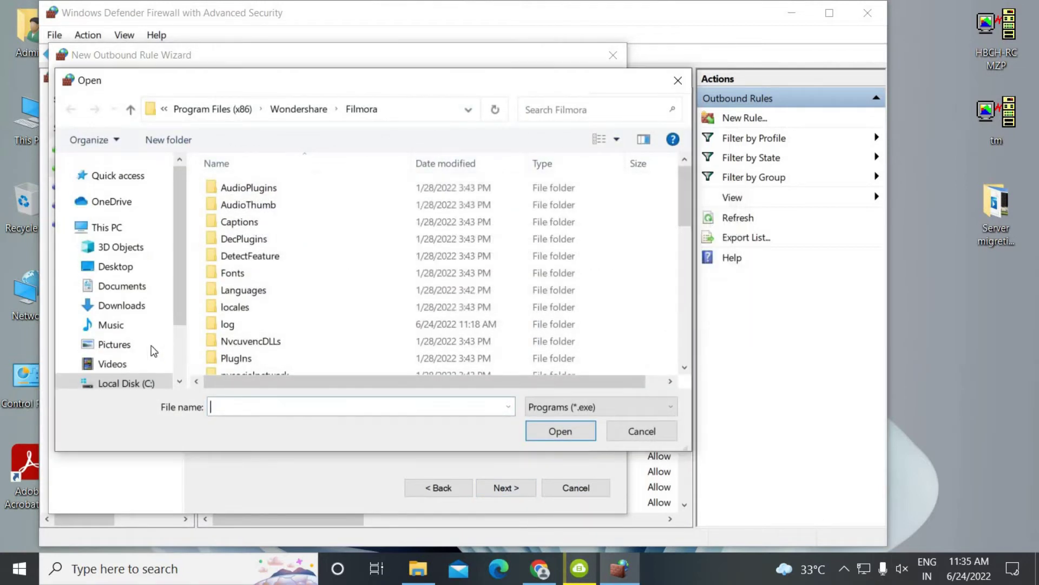
left_click(123, 383)
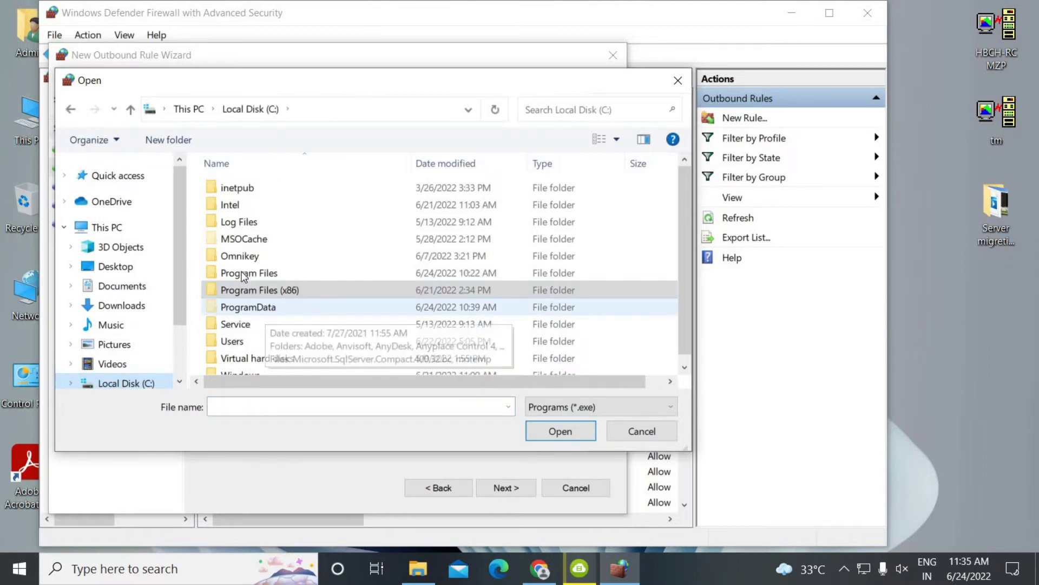
double_click(262, 275)
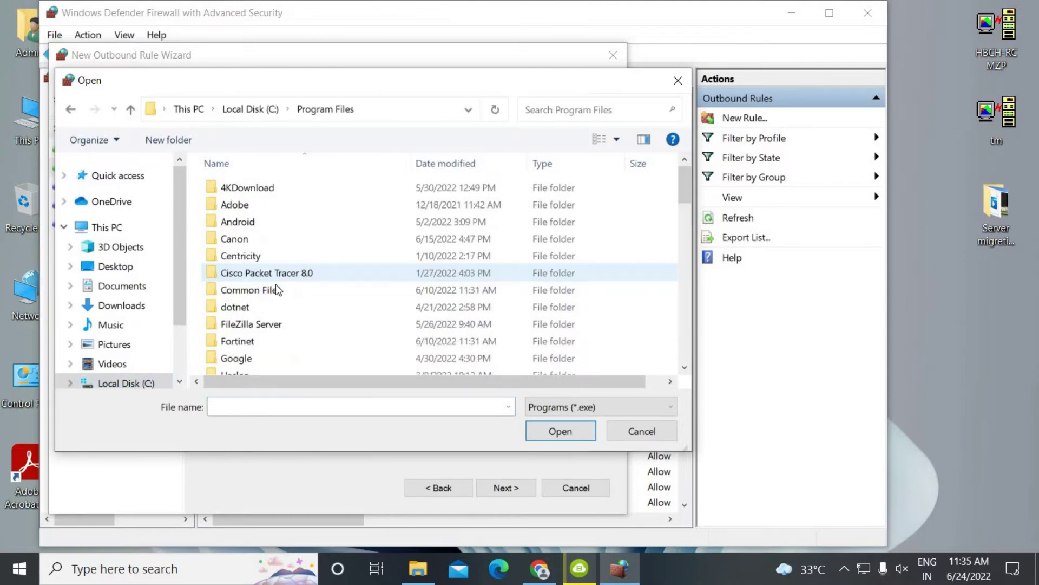
Choose the 4kvideodownloader application in the 4KDownload\4kvideodownloader folder as the outbound rule's program.
scroll(294, 334, "down", 2)
scroll(276, 339, "down", 1)
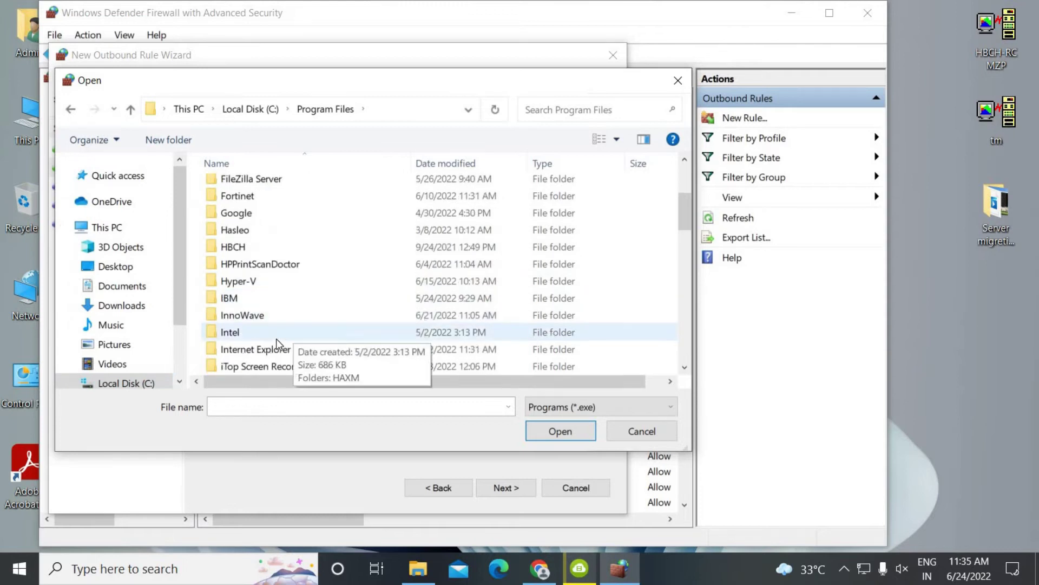
scroll(277, 339, "down", 1)
scroll(276, 339, "down", 1)
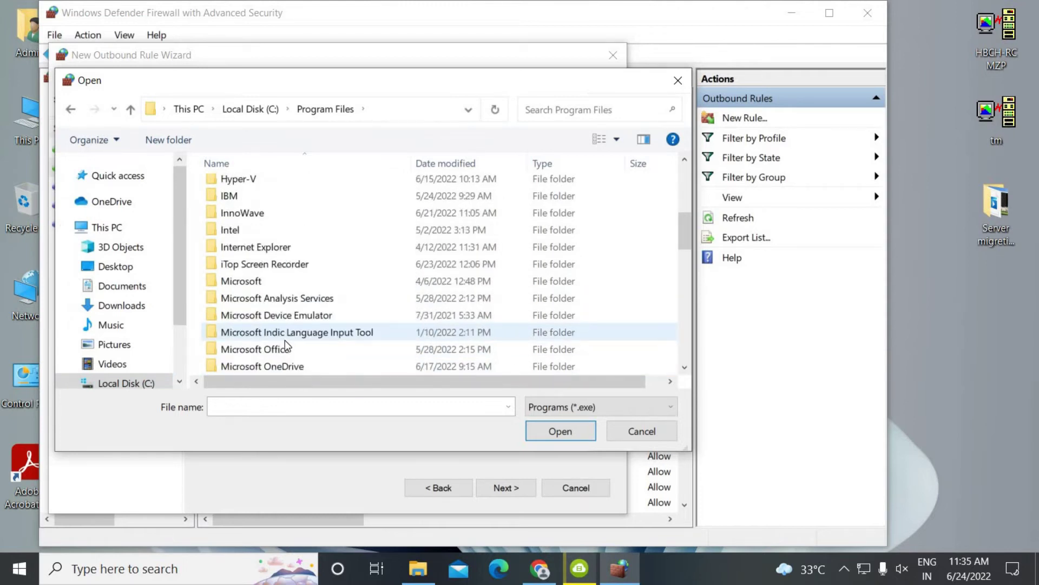
scroll(285, 340, "up", 5)
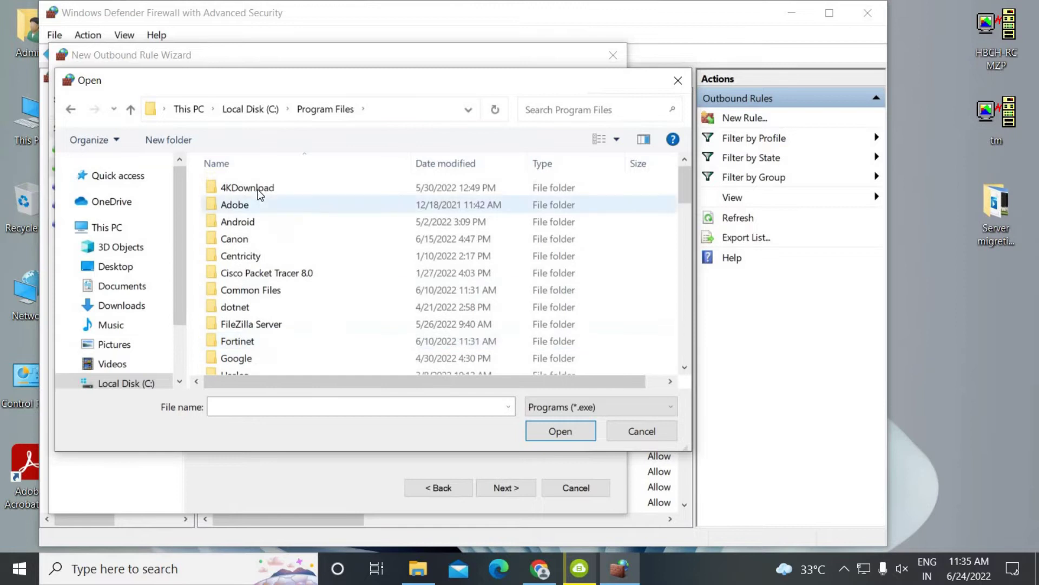
double_click(258, 190)
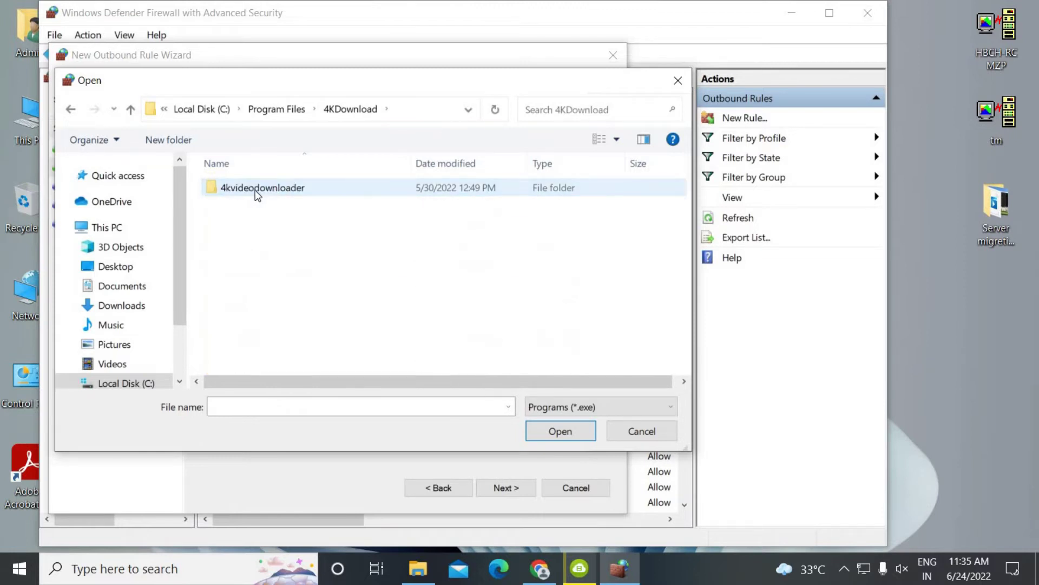
key("Return")
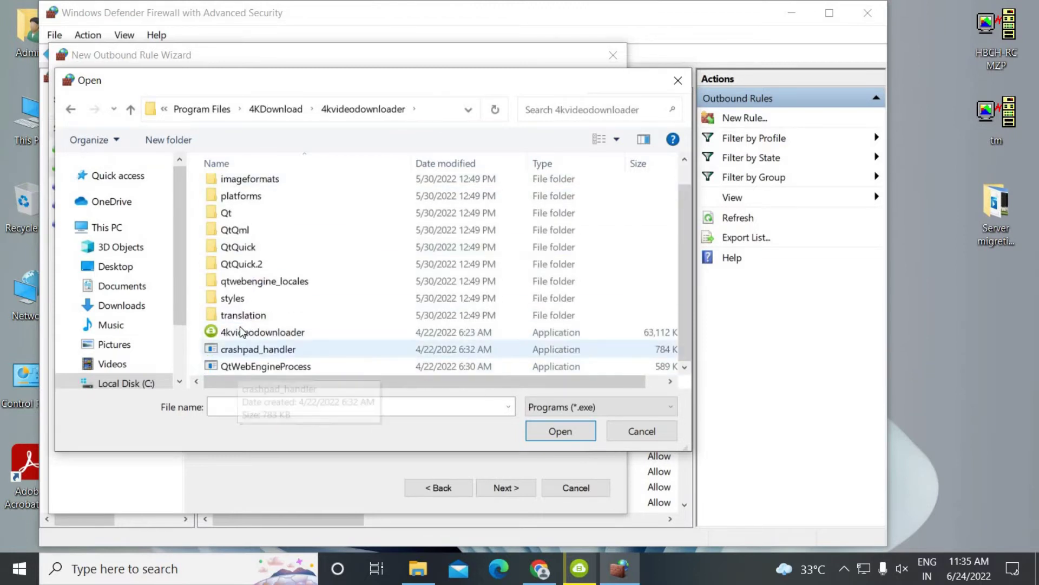
scroll(246, 325, "down", 1)
left_click(251, 334)
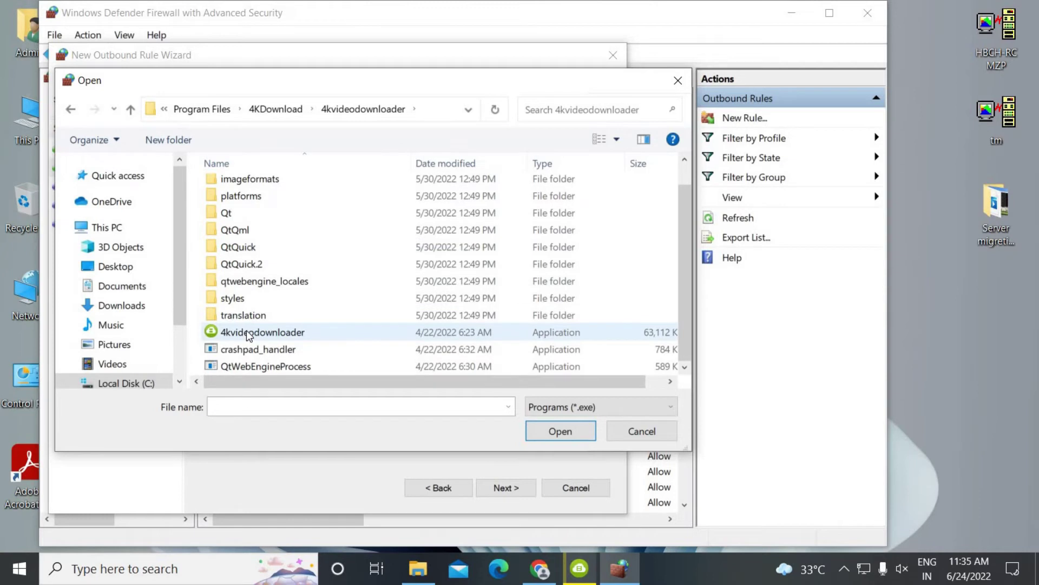
left_click(544, 431)
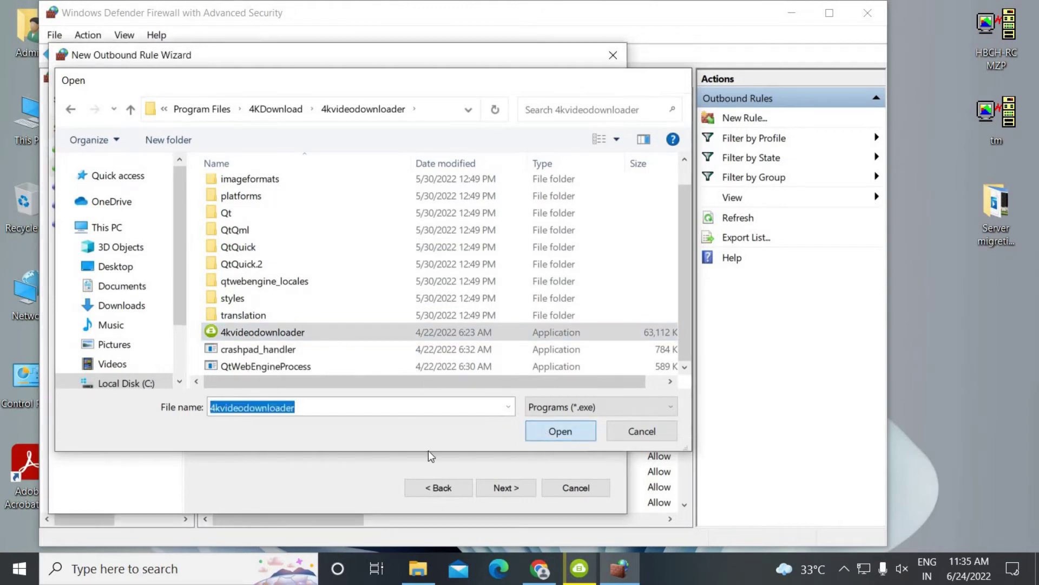
Set the outbound rule to block the connection for the Domain, Private and Public profiles, and finish it with the name 4k.
left_click(501, 486)
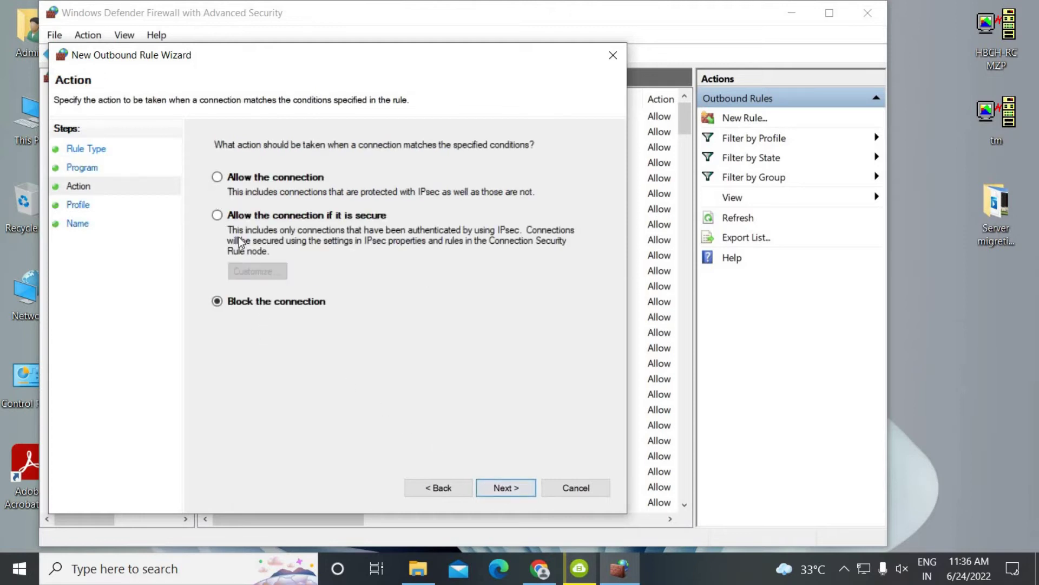
left_click(506, 487)
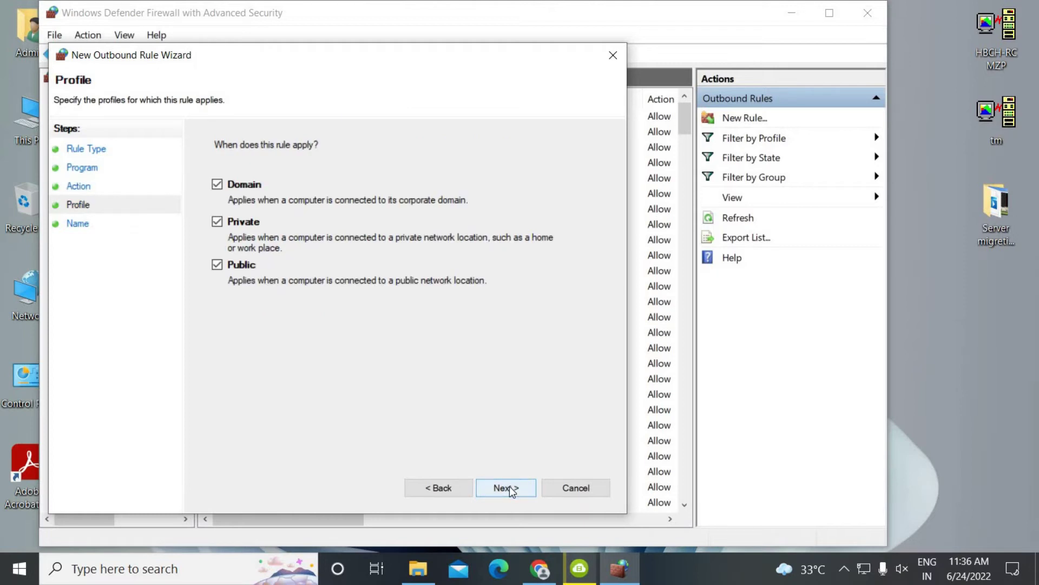
left_click(506, 487)
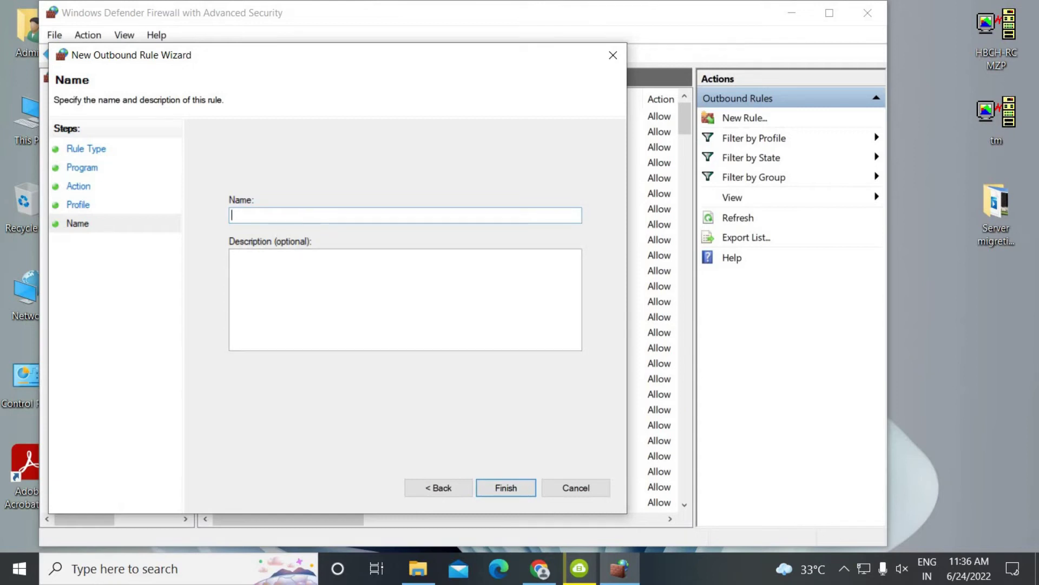
type("4k")
left_click(501, 486)
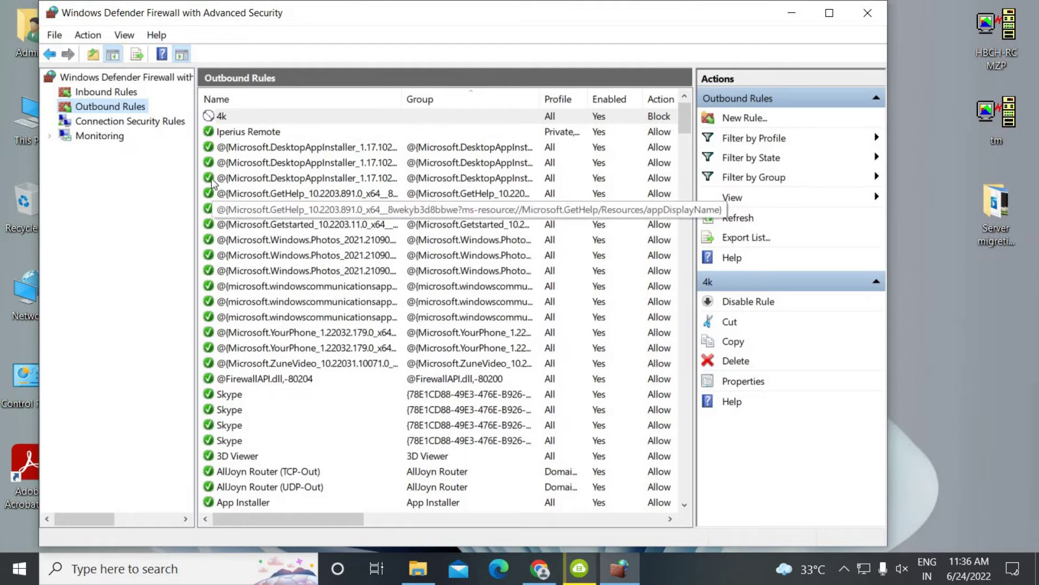
Start a new inbound rule with the rule type Program and continue to its program path.
left_click(120, 93)
right_click(120, 93)
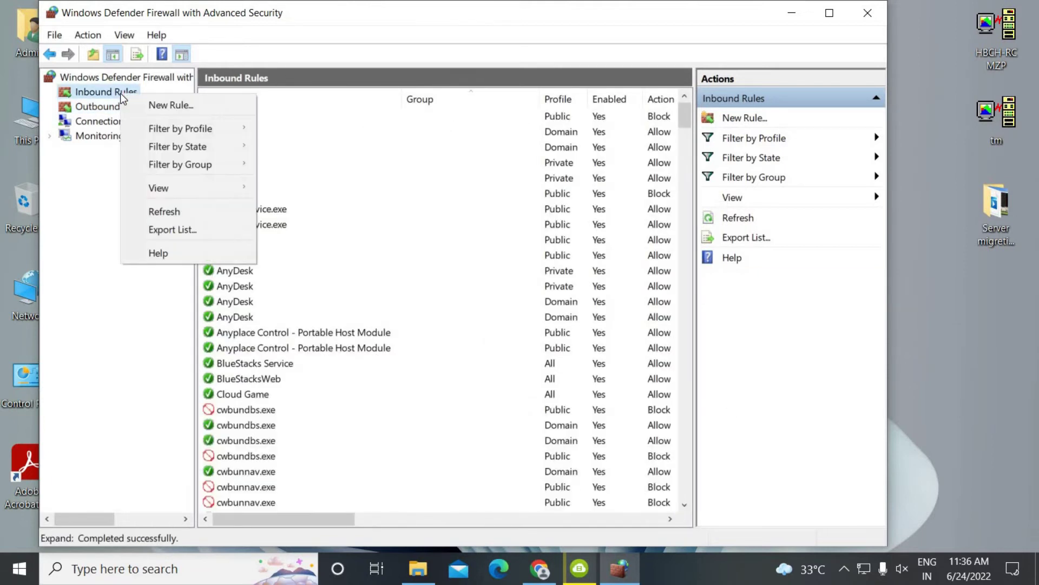
left_click(162, 108)
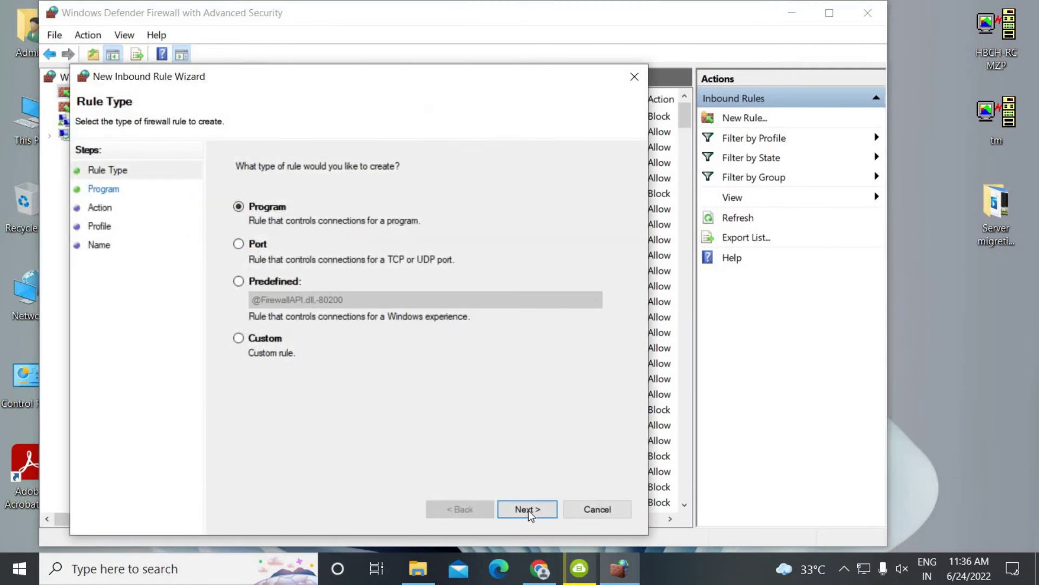
left_click(528, 510)
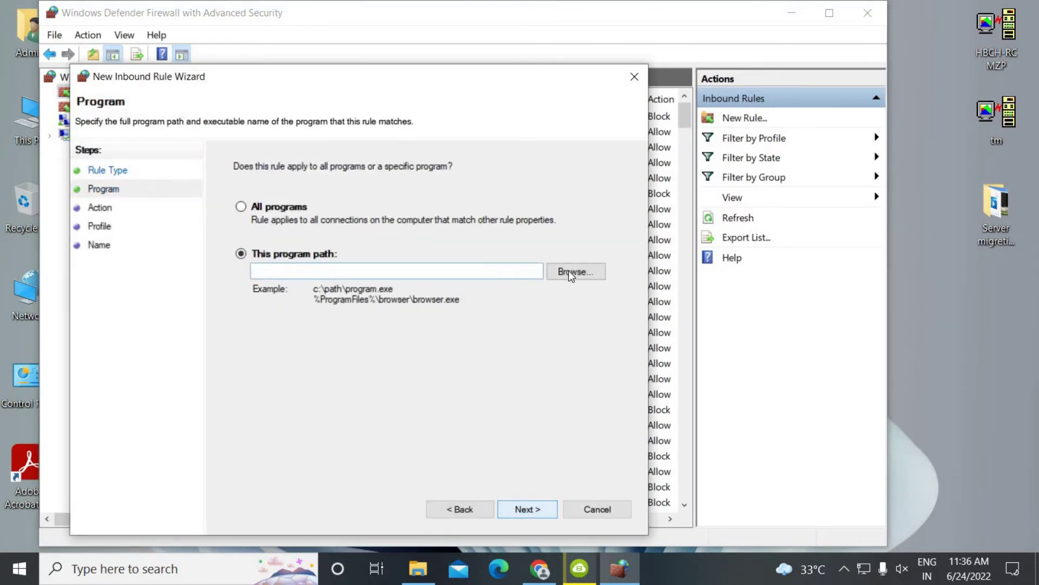
Browse to the 4kvideodownloader application as the inbound rule's program, dismissing the location error, and continue to the rule's action.
left_click(568, 271)
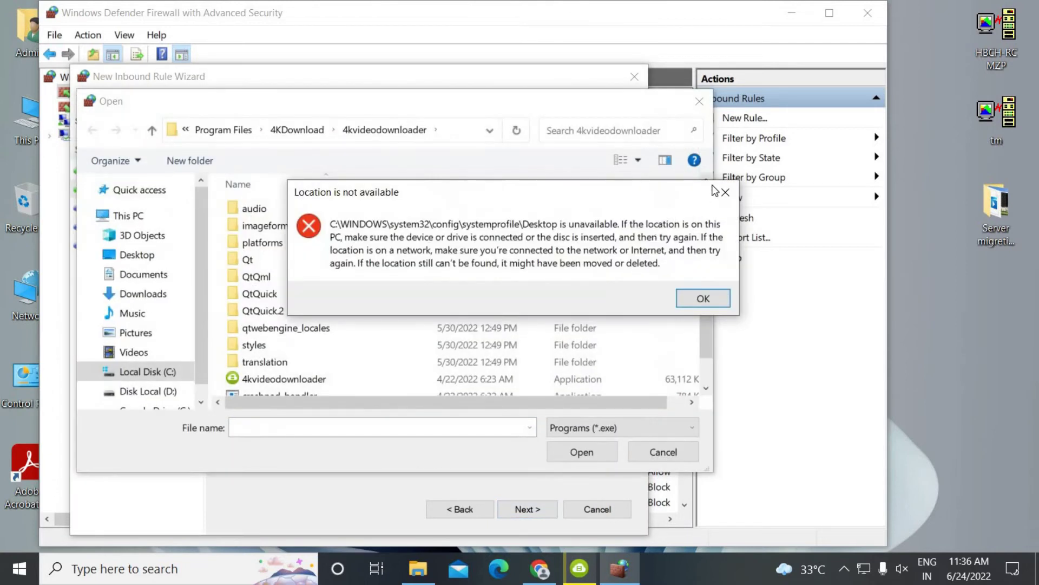
left_click(726, 193)
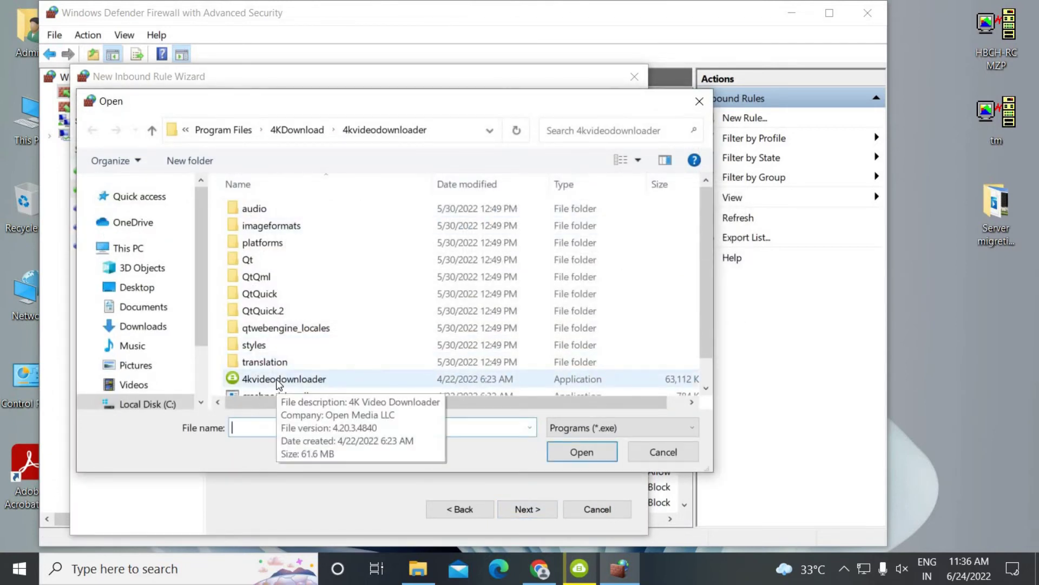
left_click(278, 381)
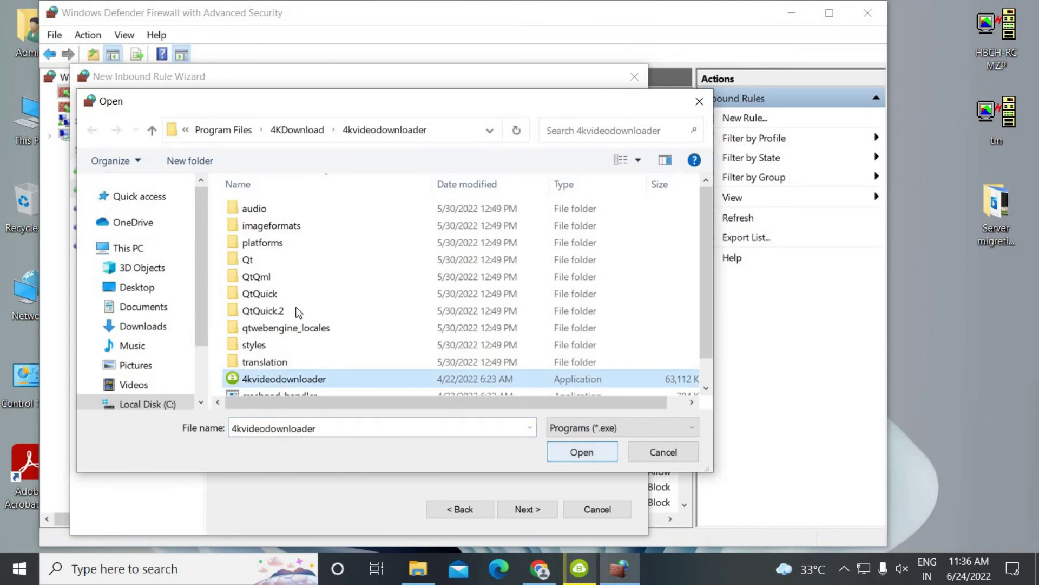
left_click(610, 449)
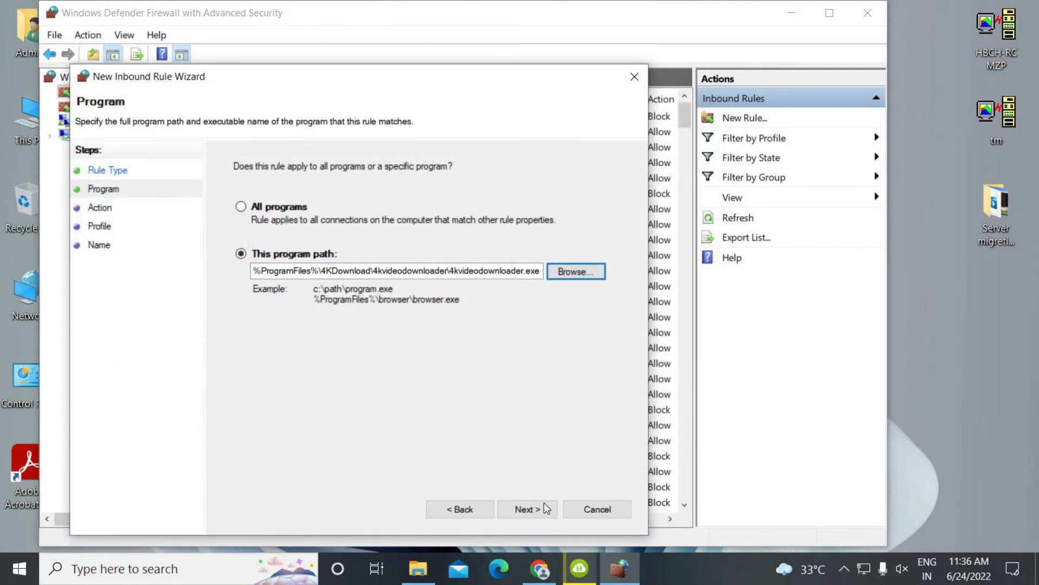
key("Return")
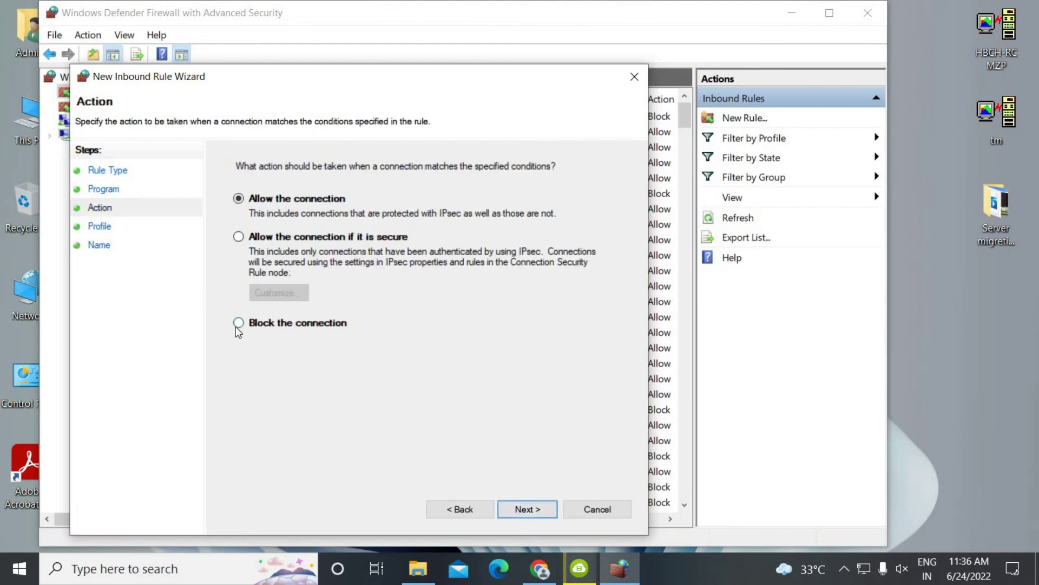
Set the inbound rule to block the connection for all three profiles, and finish it with the name 4k1.
left_click(238, 325)
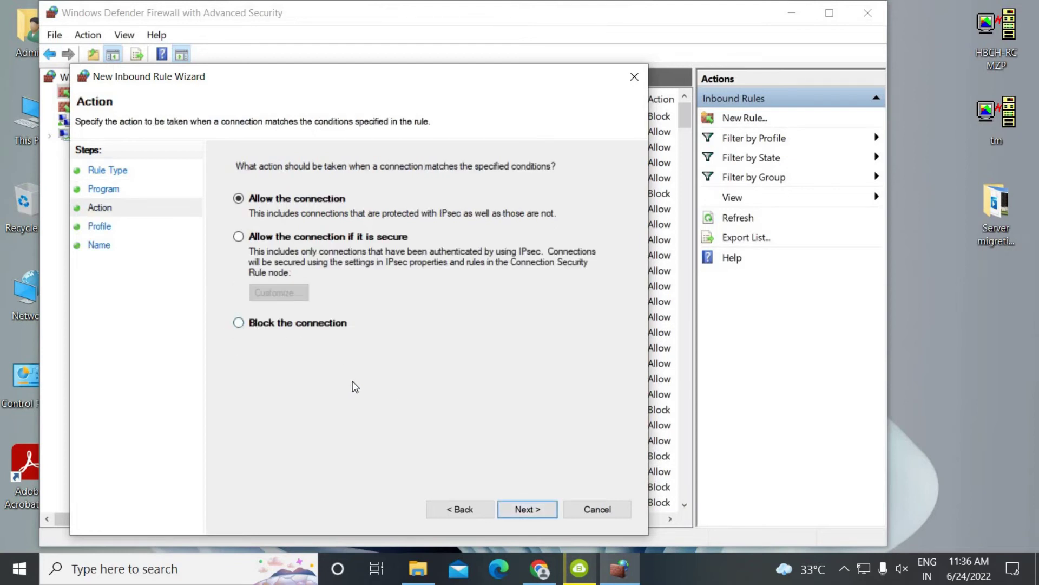
left_click(525, 510)
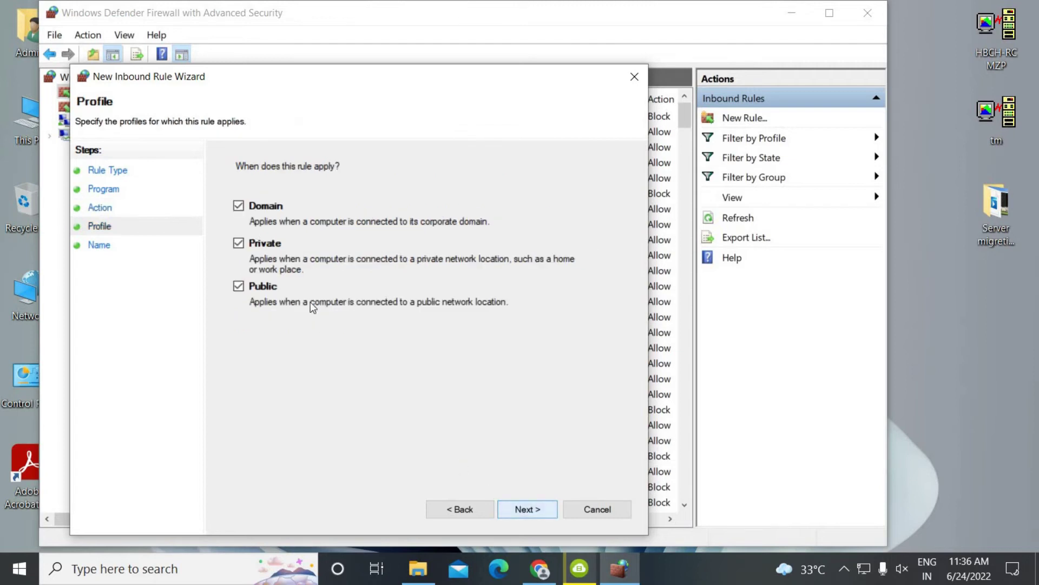
left_click(519, 511)
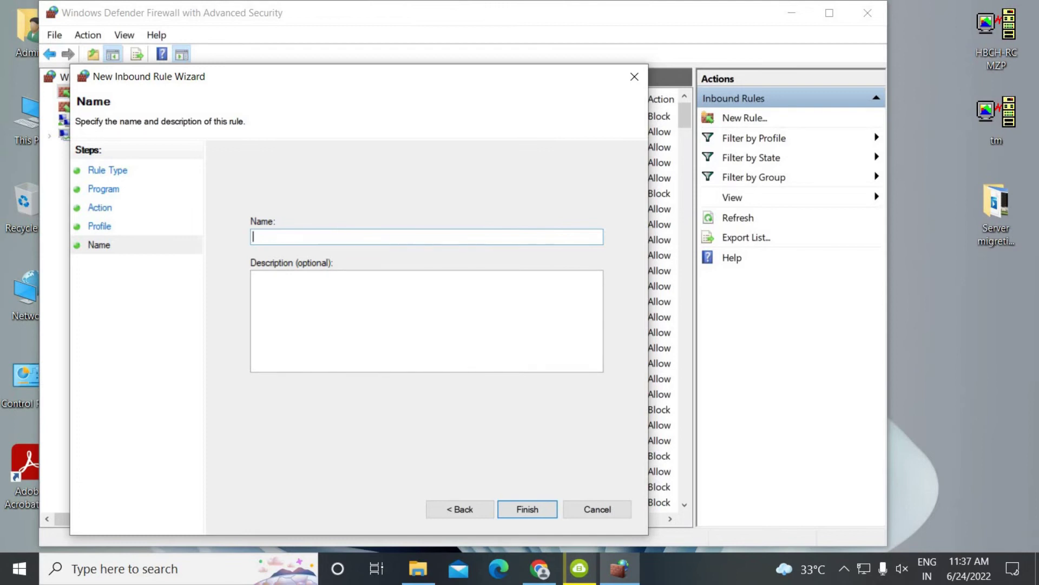
type("4k1")
left_click(532, 509)
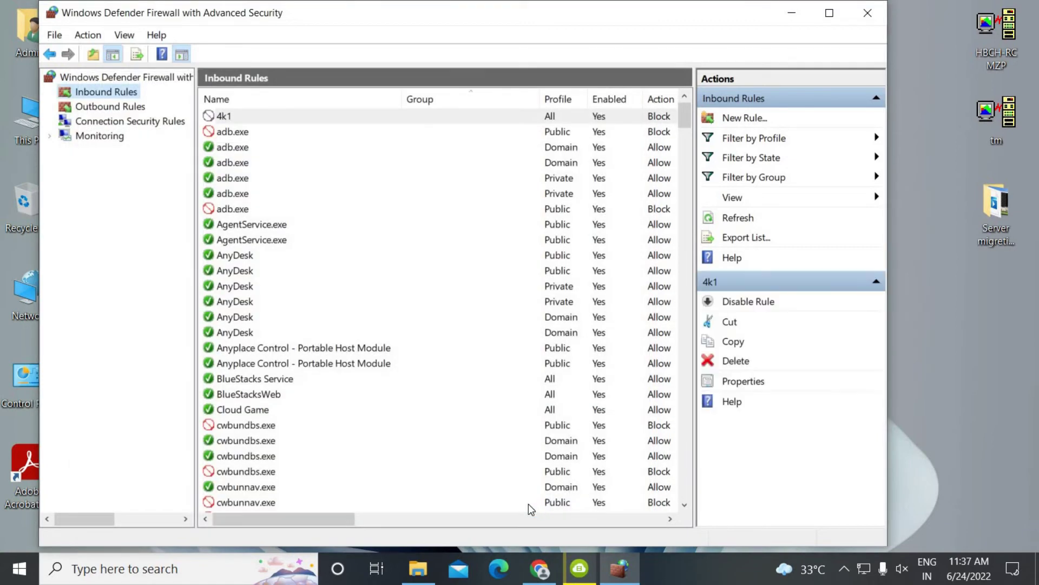
Check the inbound and outbound rule lists for the 4k1 and 4k rules, and close the firewall window.
left_click(119, 106)
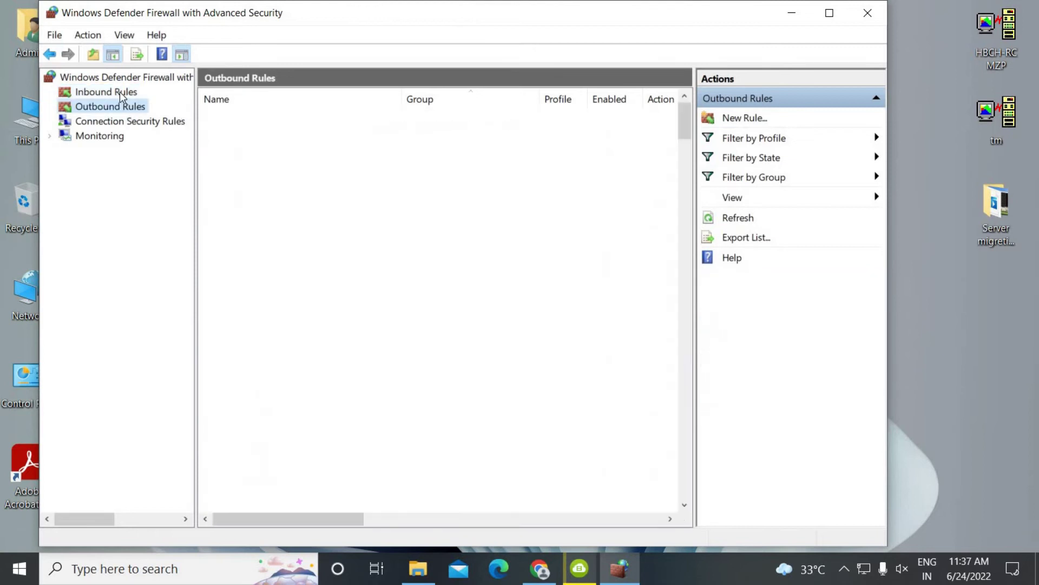
left_click(121, 95)
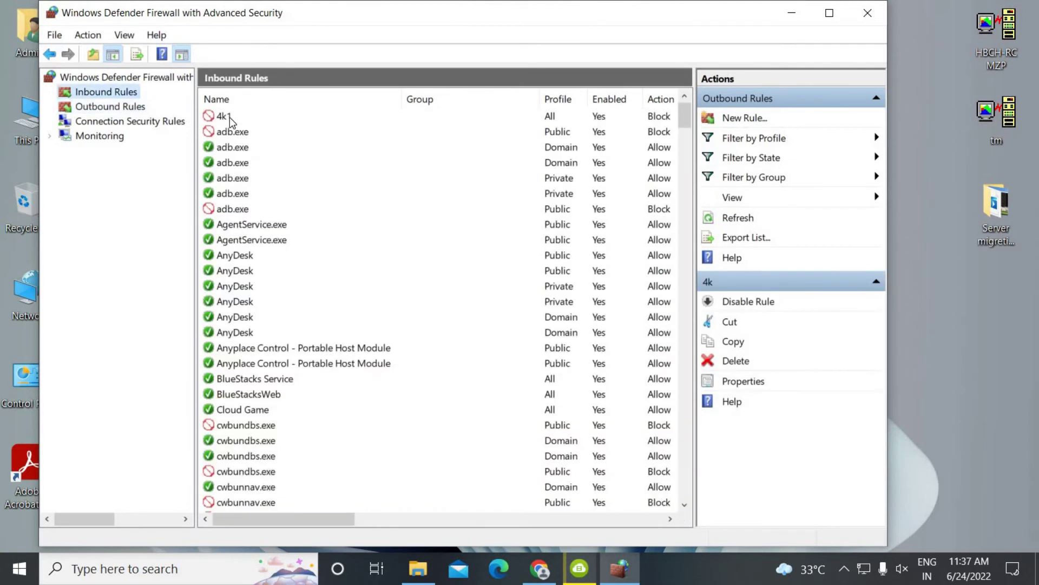
left_click(113, 108)
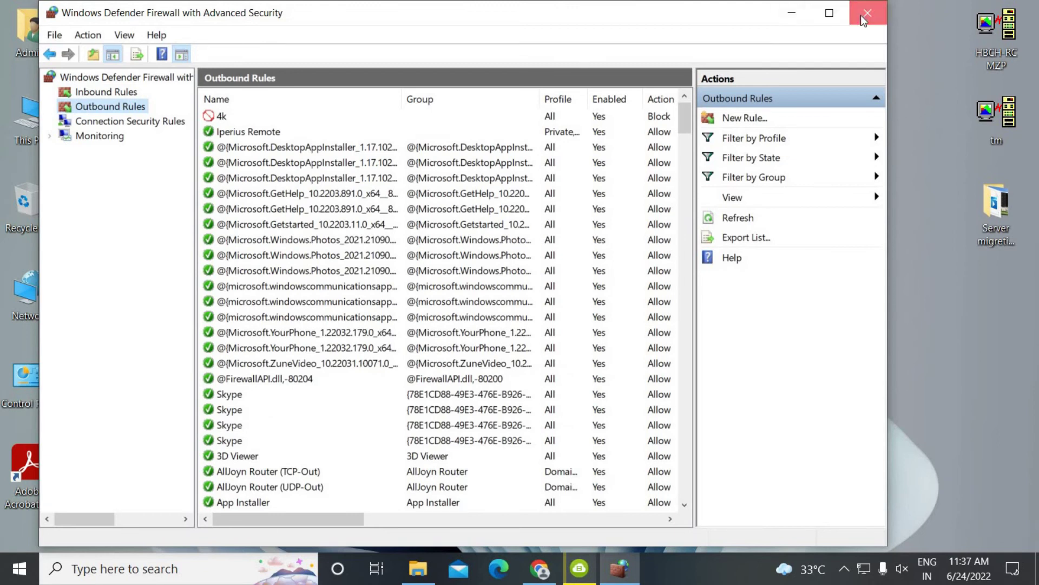
left_click(867, 13)
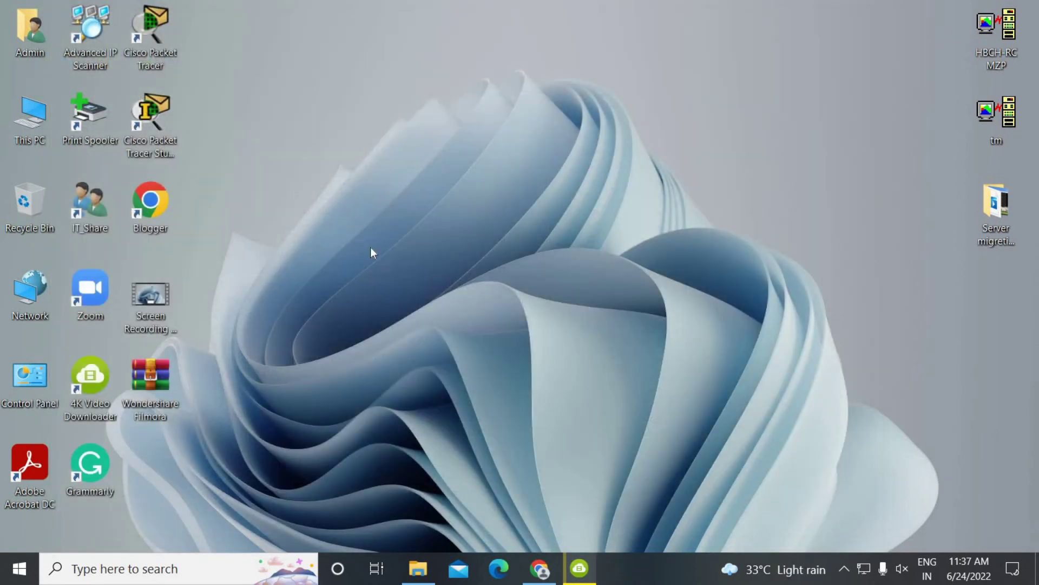
Switch to 4K Video Downloader and try to resume the download of "How to Activate 4k Videos Downloader".
left_click(582, 571)
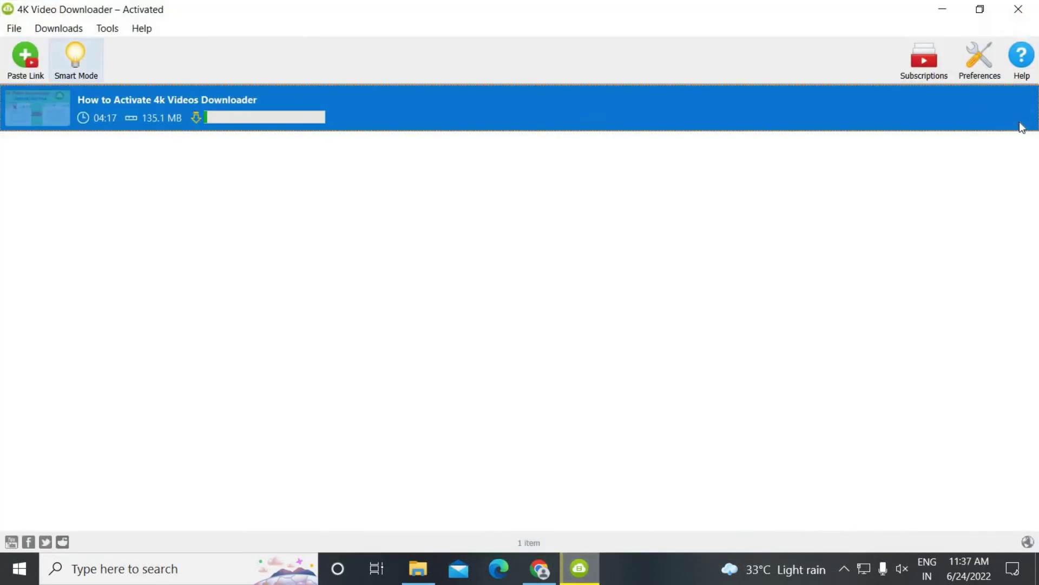
left_click(1019, 118)
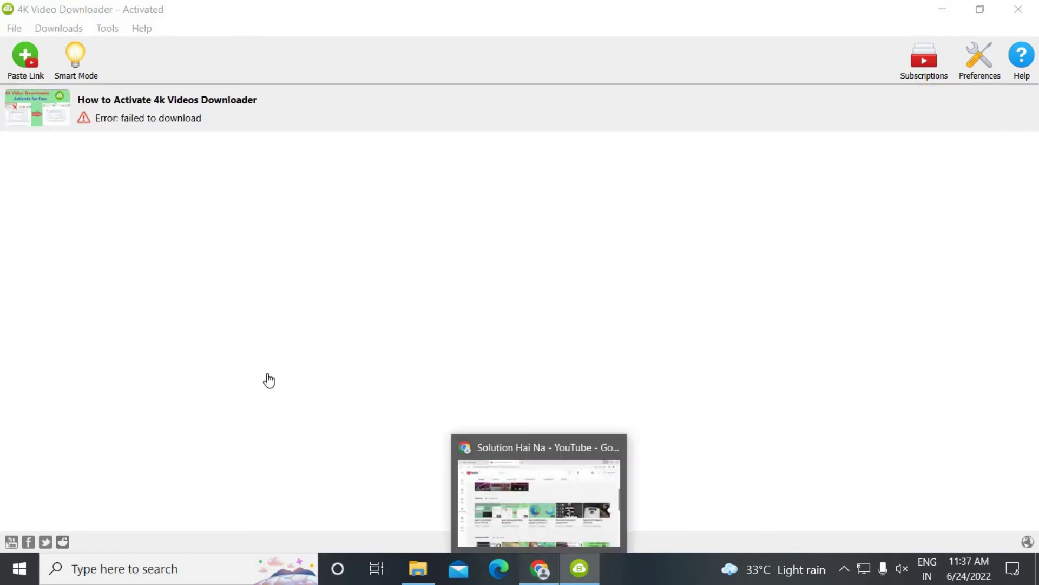
Copy the link address of the "How to Create Printer Spooler shortcut" video from the YouTube channel page in Chrome and return to 4K Video Downloader.
scroll(177, 179, "down", 3)
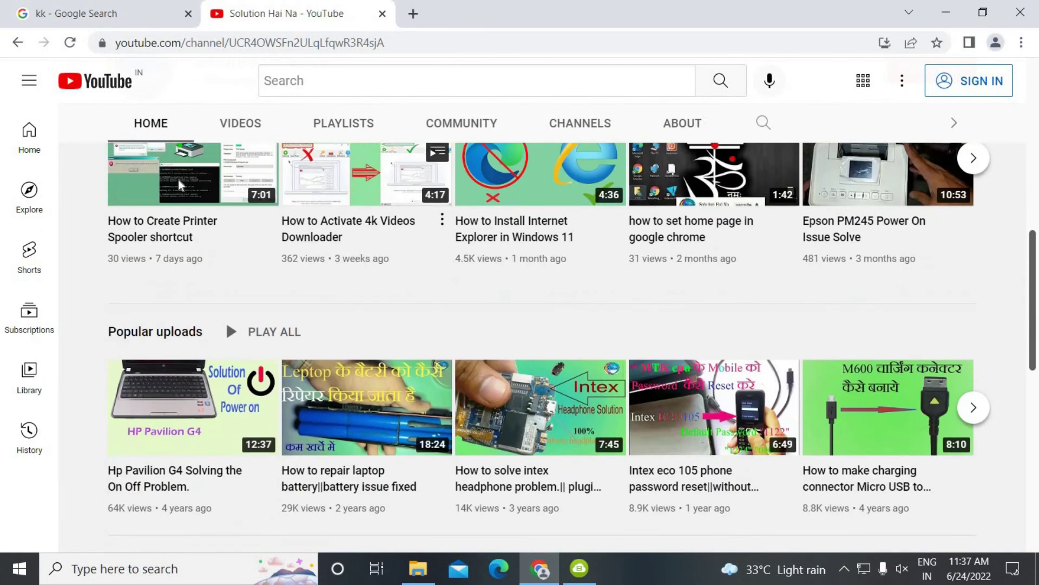
right_click(178, 180)
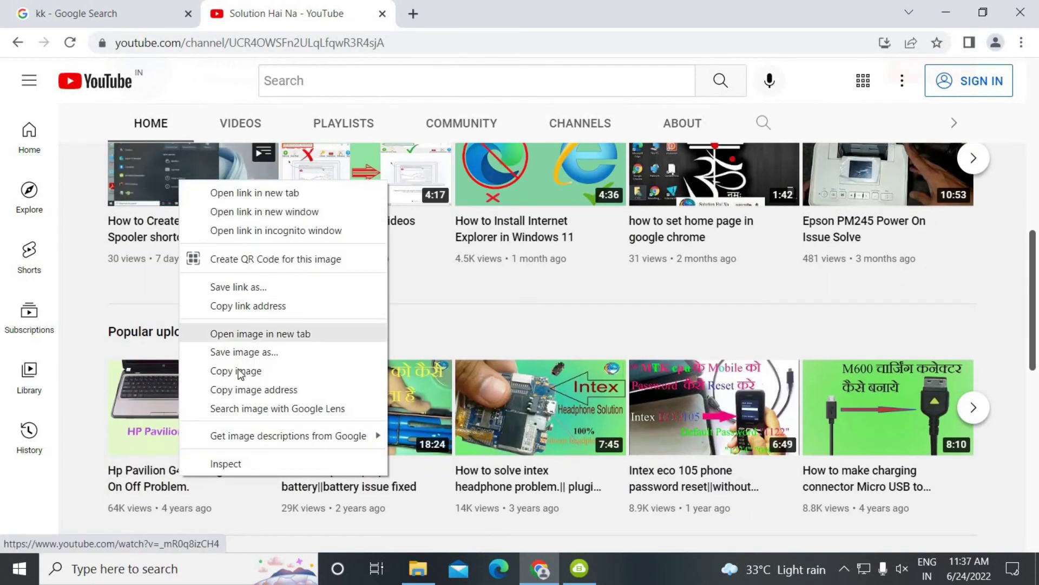
right_click(134, 168)
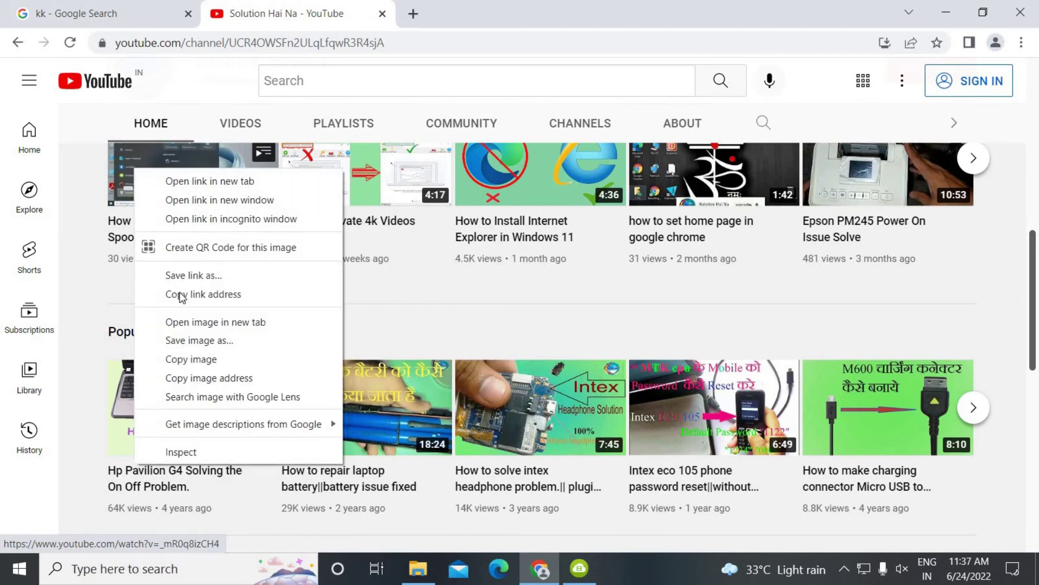
left_click(226, 295)
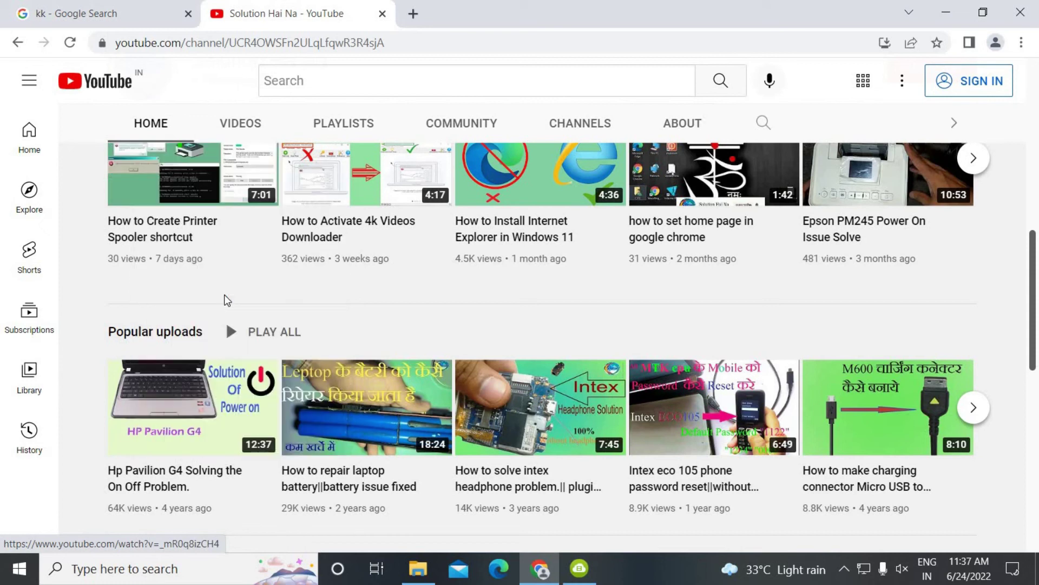
left_click(946, 12)
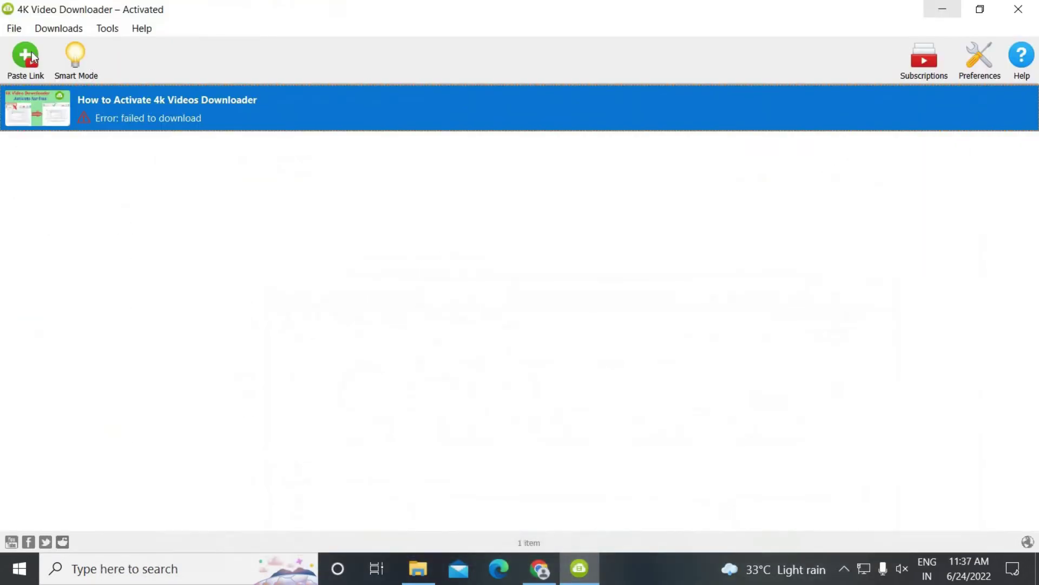